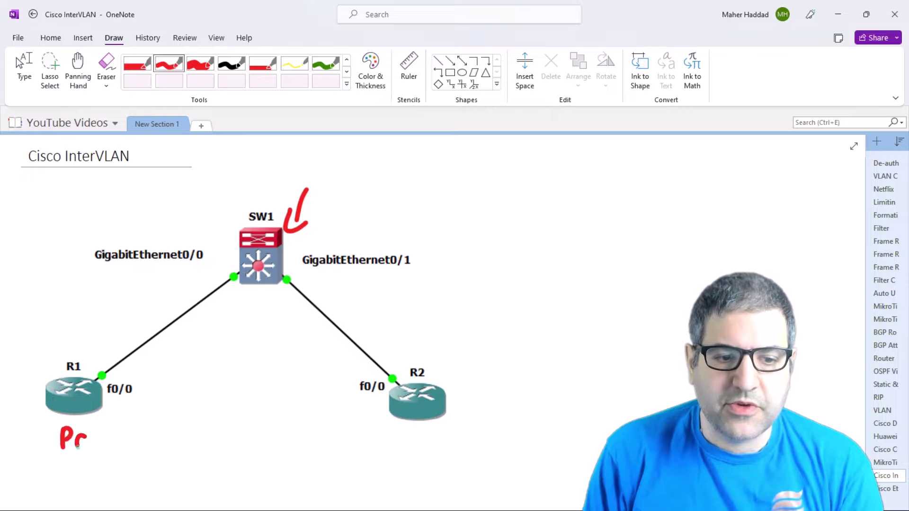
# Handwrite the label PC2 in red ink below router R2 in the network diagram.
pyautogui.moveTo(433, 450)
pyautogui.mouseDown()
pyautogui.moveTo(436, 426)
pyautogui.moveTo(433, 441)
pyautogui.mouseUp()
pyautogui.moveTo(459, 431)
pyautogui.mouseDown()
pyautogui.moveTo(448, 441)
pyautogui.moveTo(462, 452)
pyautogui.mouseUp()
pyautogui.moveTo(468, 442); pyautogui.dragTo(481, 454)
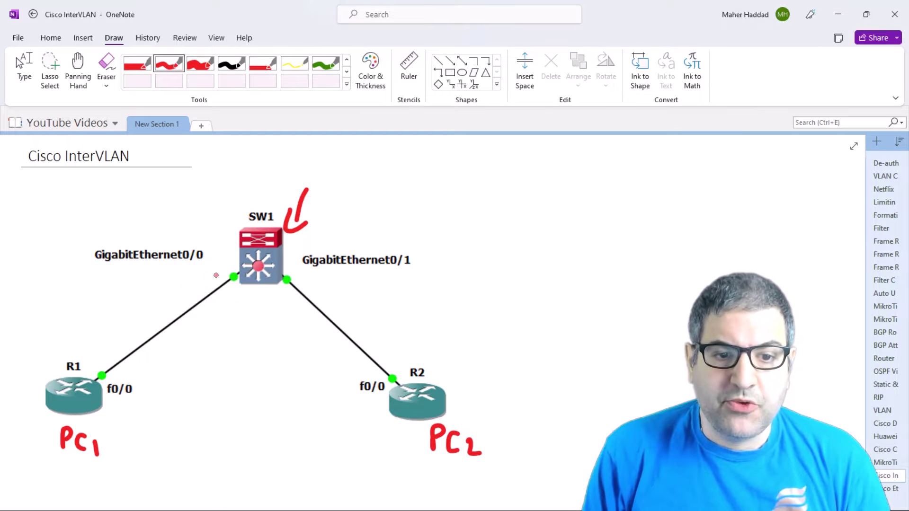
# Mark SW1's two link ports with red dots and label them 10 in red and 20 in black.
pyautogui.click(232, 276)
pyautogui.moveTo(228, 296)
pyautogui.mouseDown()
pyautogui.moveTo(228, 308)
pyautogui.moveTo(236, 298)
pyautogui.mouseUp()
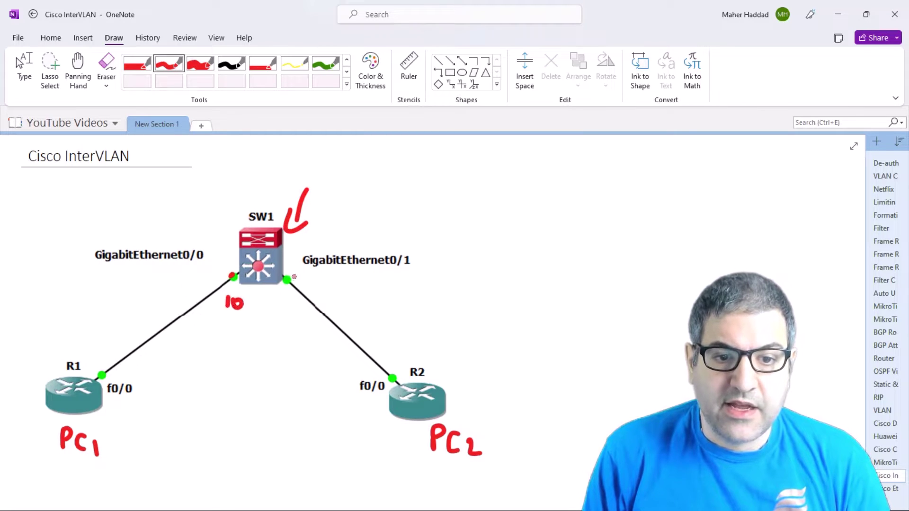
pyautogui.click(287, 281)
pyautogui.click(231, 63)
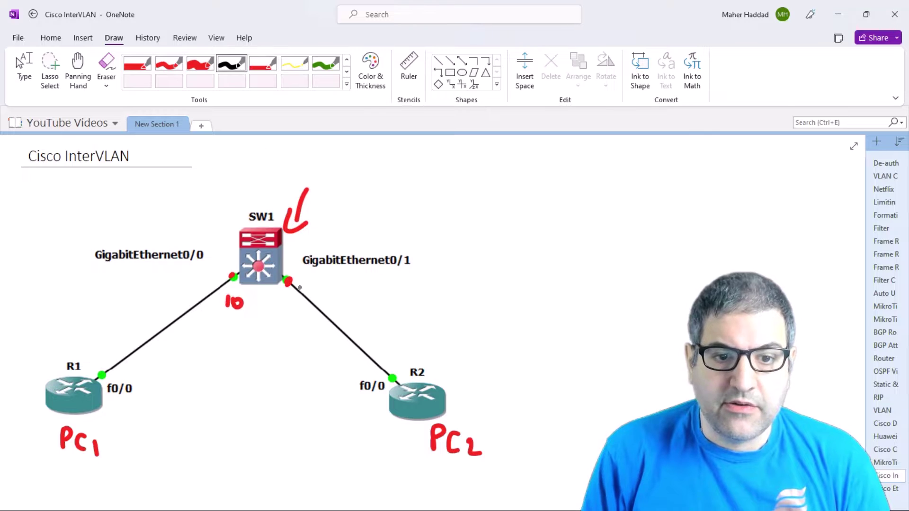
pyautogui.moveTo(283, 301)
pyautogui.mouseDown()
pyautogui.moveTo(293, 315)
pyautogui.moveTo(299, 302)
pyautogui.mouseUp()
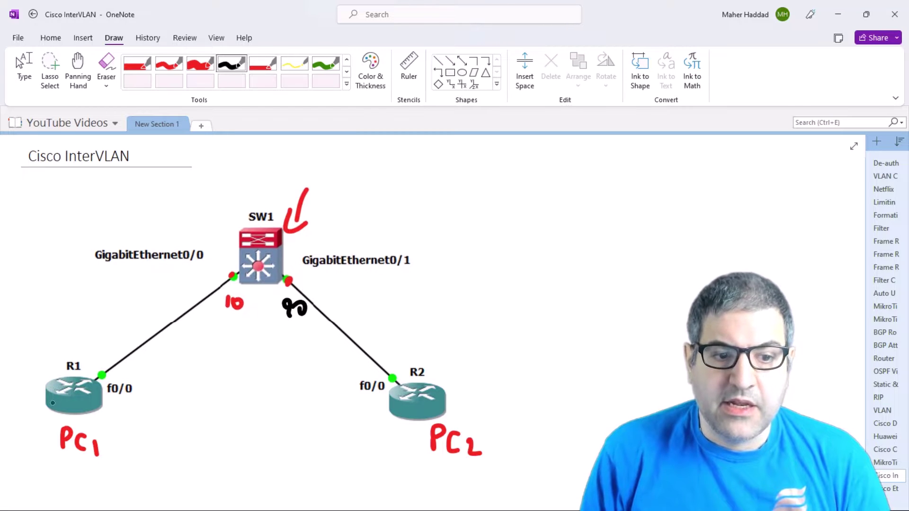
# Handwrite the IP address 10.10.10.1 in red ink beside router R1.
pyautogui.click(169, 63)
pyautogui.moveTo(113, 414)
pyautogui.mouseDown()
pyautogui.moveTo(113, 431)
pyautogui.moveTo(123, 416)
pyautogui.moveTo(184, 423)
pyautogui.mouseUp()
pyautogui.click(134, 427)
pyautogui.click(157, 426)
pyautogui.click(177, 426)
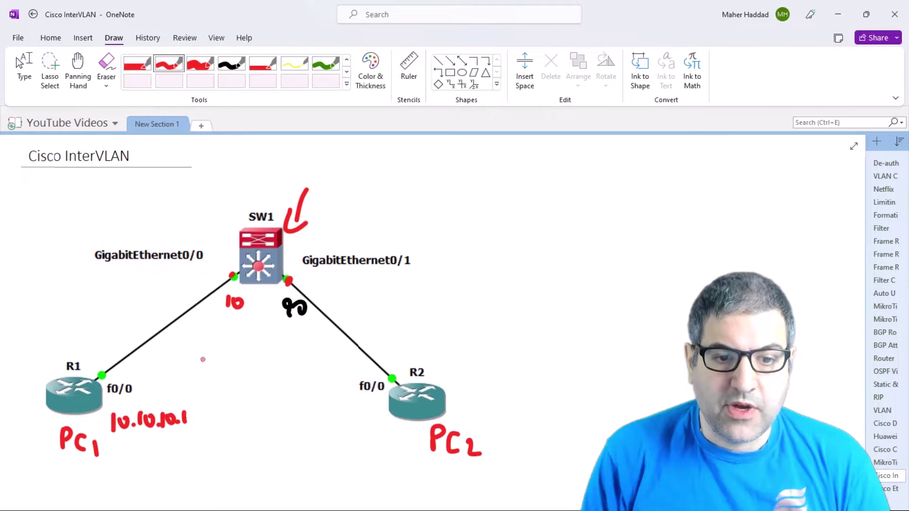
# Handwrite the IP address 10.20.20.1 in black ink above router R2.
pyautogui.click(231, 63)
pyautogui.moveTo(441, 352)
pyautogui.mouseDown()
pyautogui.moveTo(441, 370)
pyautogui.moveTo(454, 354)
pyautogui.moveTo(480, 372)
pyautogui.moveTo(491, 355)
pyautogui.moveTo(512, 374)
pyautogui.moveTo(523, 358)
pyautogui.moveTo(541, 375)
pyautogui.mouseUp()
pyautogui.click(466, 368)
pyautogui.click(499, 372)
pyautogui.click(531, 367)
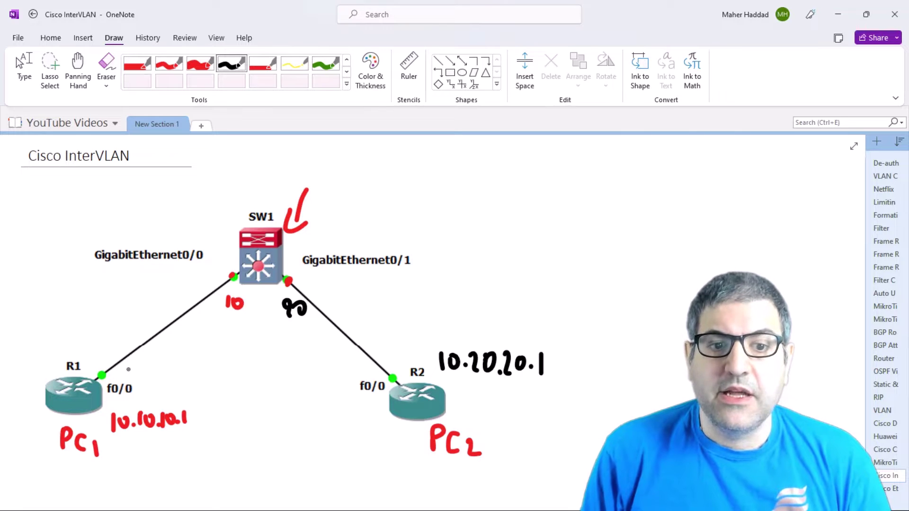
# Draw a black arrow pointing at switch SW1 and underline R1's handwritten address in red.
pyautogui.moveTo(232, 196)
pyautogui.mouseDown()
pyautogui.moveTo(234, 219)
pyautogui.moveTo(241, 206)
pyautogui.mouseUp()
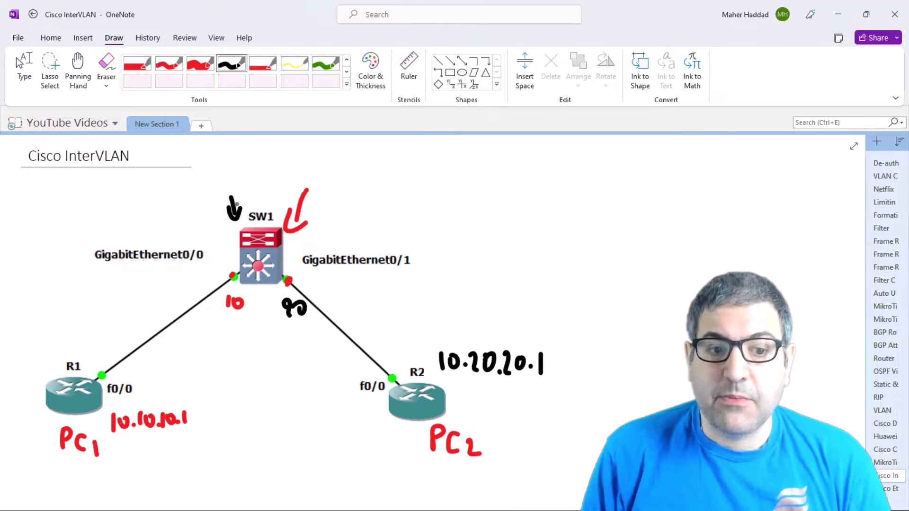
pyautogui.click(169, 63)
pyautogui.moveTo(109, 439)
pyautogui.mouseDown()
pyautogui.moveTo(176, 434)
pyautogui.moveTo(191, 423)
pyautogui.mouseUp()
# Bracket R2's address in black with an arrow leading away, and draw a red stroke from R1 along its link.
pyautogui.click(233, 62)
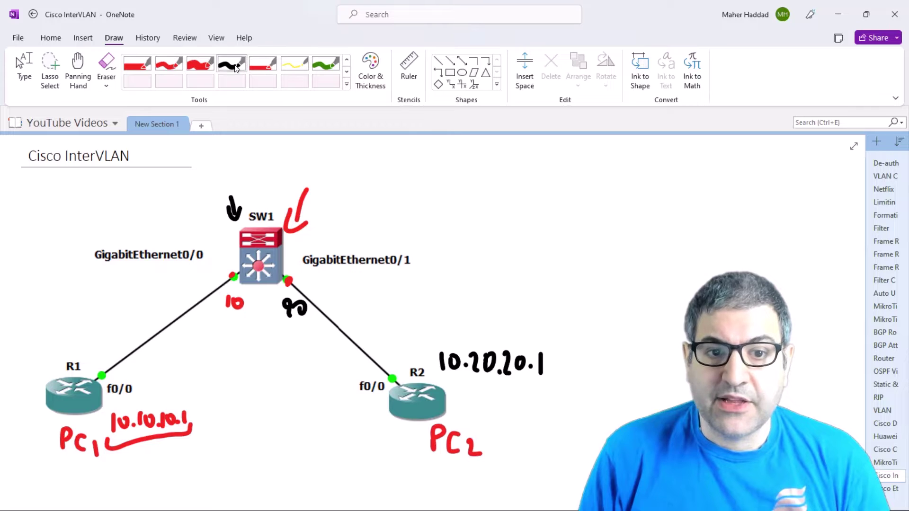
pyautogui.moveTo(430, 357)
pyautogui.mouseDown()
pyautogui.moveTo(497, 337)
pyautogui.moveTo(526, 351)
pyautogui.mouseUp()
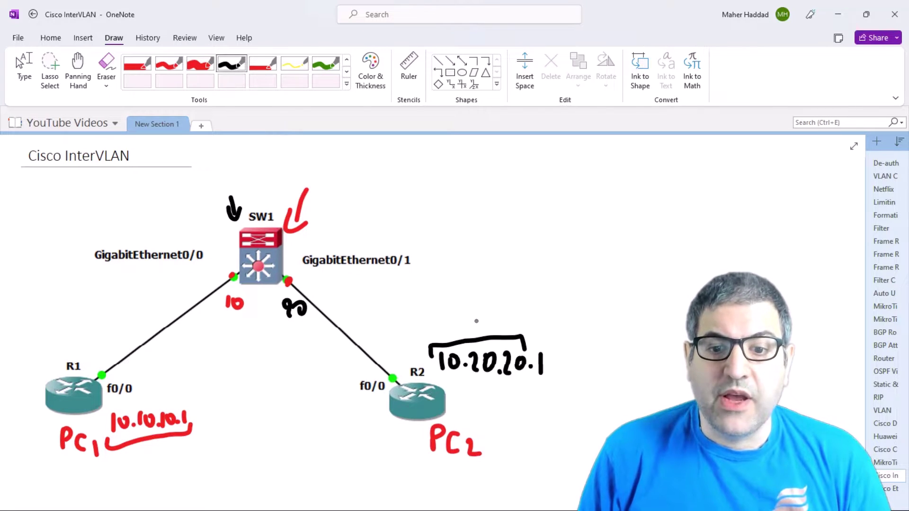
pyautogui.moveTo(474, 336)
pyautogui.mouseDown()
pyautogui.moveTo(441, 309)
pyautogui.moveTo(461, 305)
pyautogui.mouseUp()
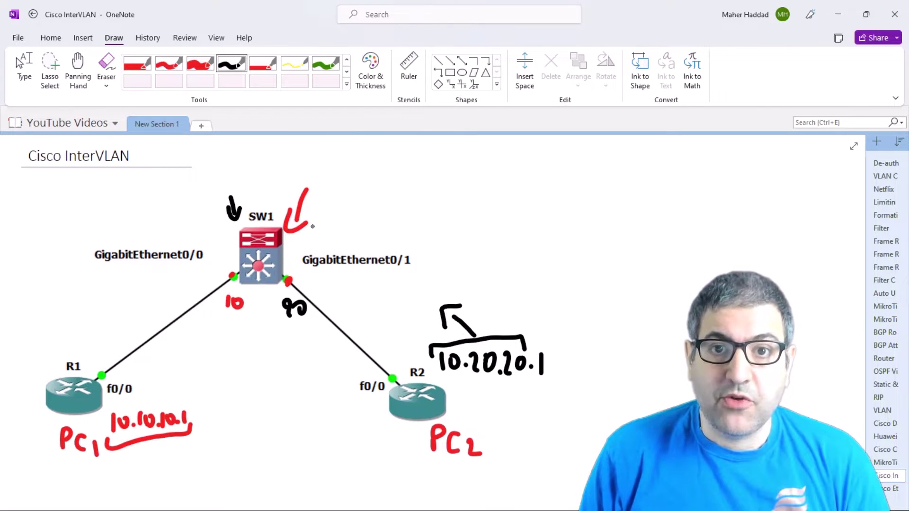
pyautogui.click(169, 64)
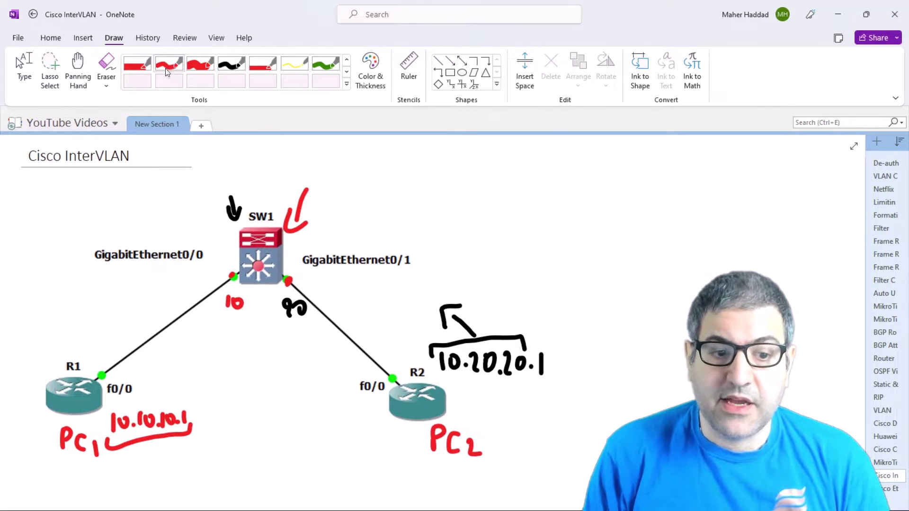
pyautogui.moveTo(95, 363)
pyautogui.mouseDown()
pyautogui.moveTo(130, 324)
pyautogui.moveTo(137, 331)
pyautogui.mouseUp()
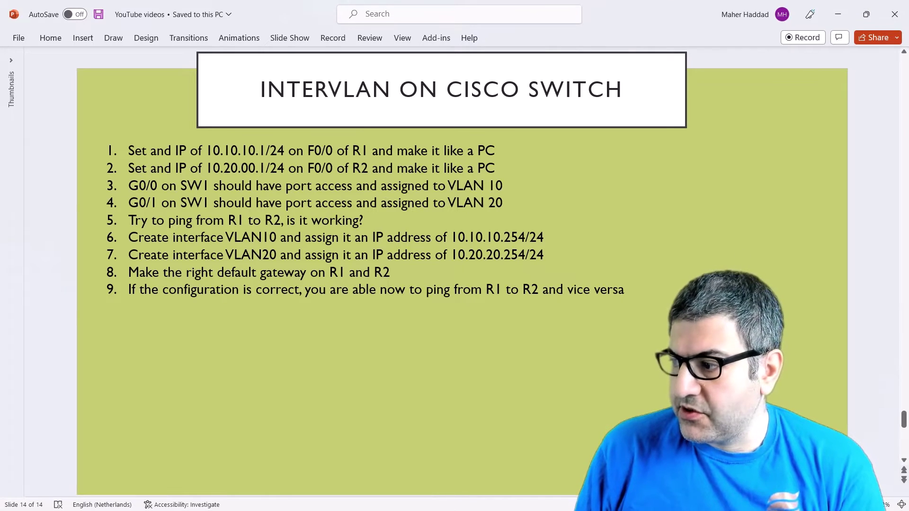
# Switch to R1's console in Solar-PuTTY and enter configuration mode for interface f0/0.
pyautogui.hotkey('alt', 'Tab')
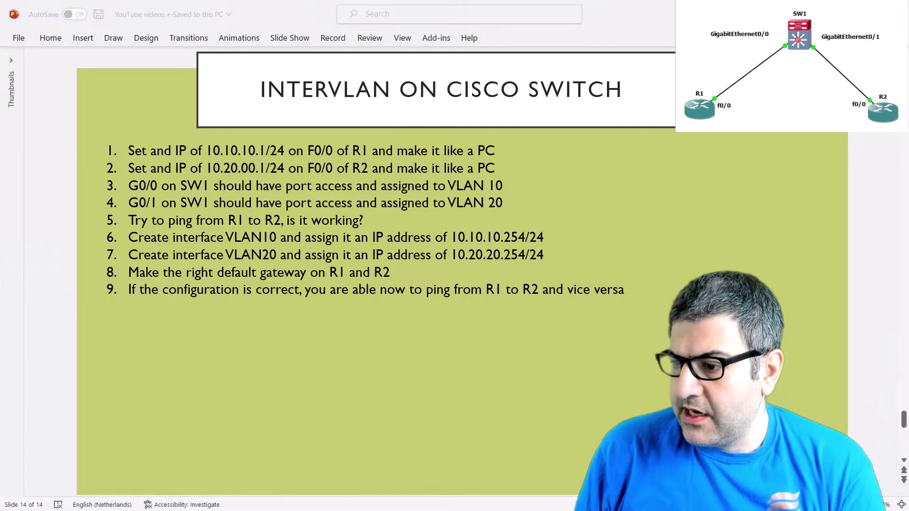
pyautogui.hotkey('alt', 'Tab')
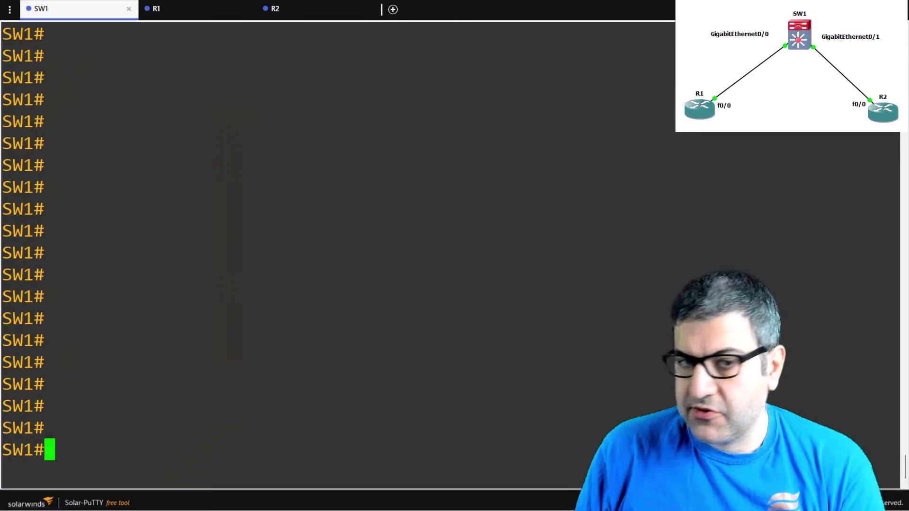
pyautogui.click(196, 8)
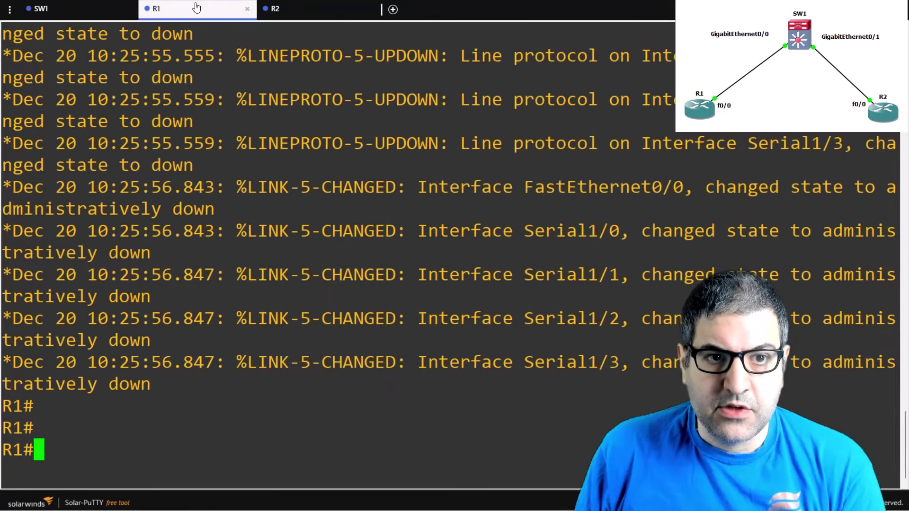
pyautogui.press('Return')
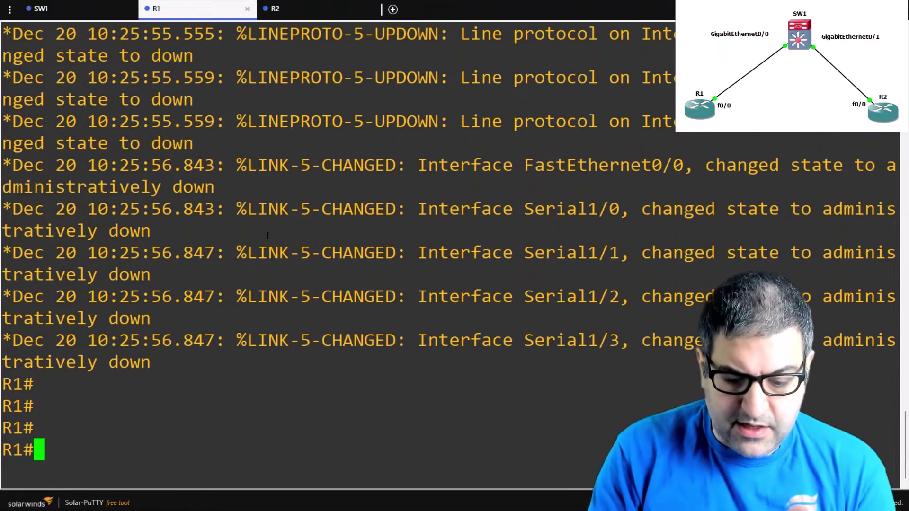
pyautogui.write('conf t')
pyautogui.press('Return')
pyautogui.write('inter')
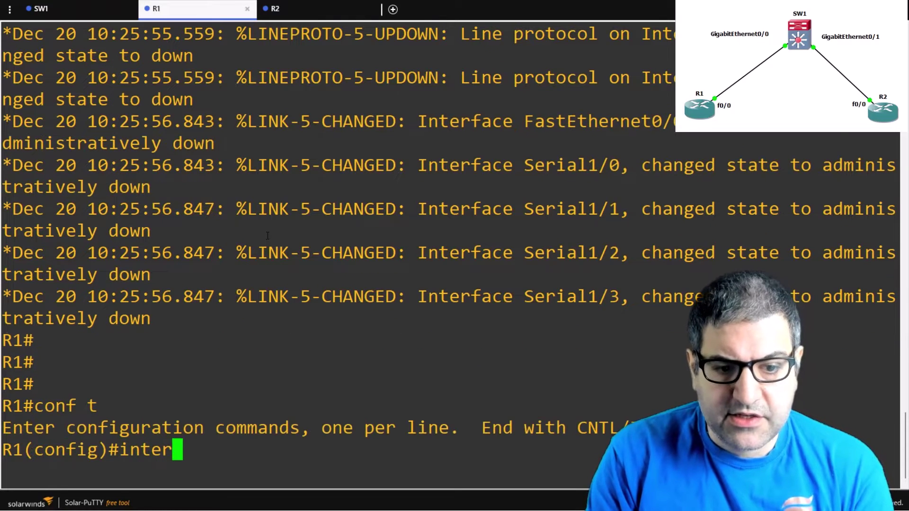
pyautogui.press('Tab')
pyautogui.write('f0/0')
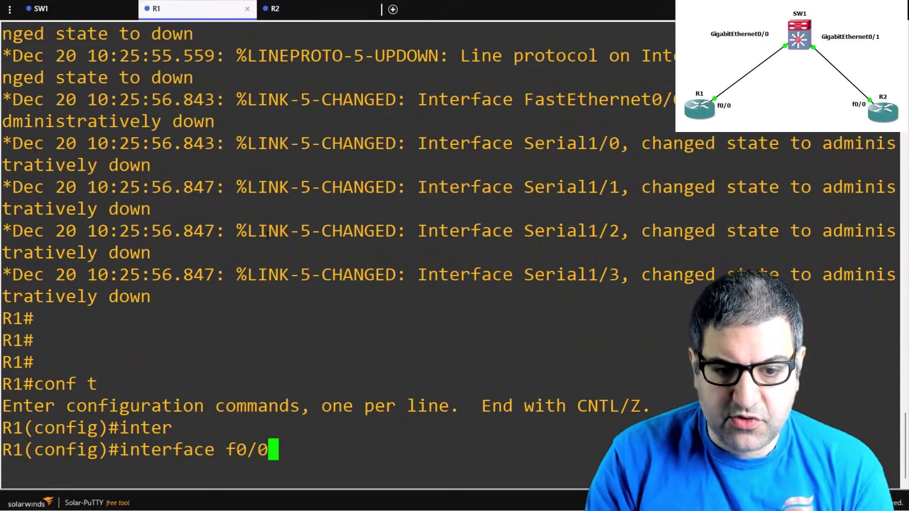
pyautogui.press('Return')
# Assign IP address 10.10.10.1 with mask 255.255.255.0 to R1's f0/0 and enable the interface.
pyautogui.write('ip add')
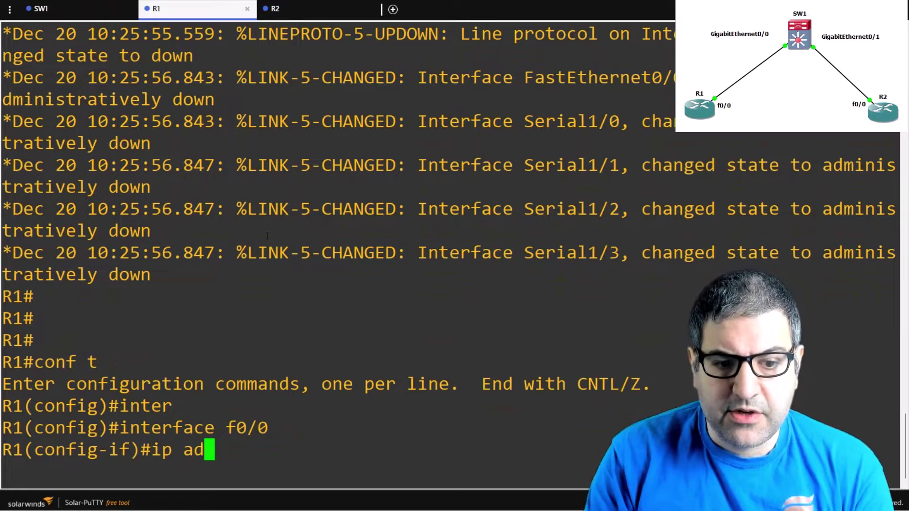
pyautogui.press('Tab')
pyautogui.write('10.10.10.1')
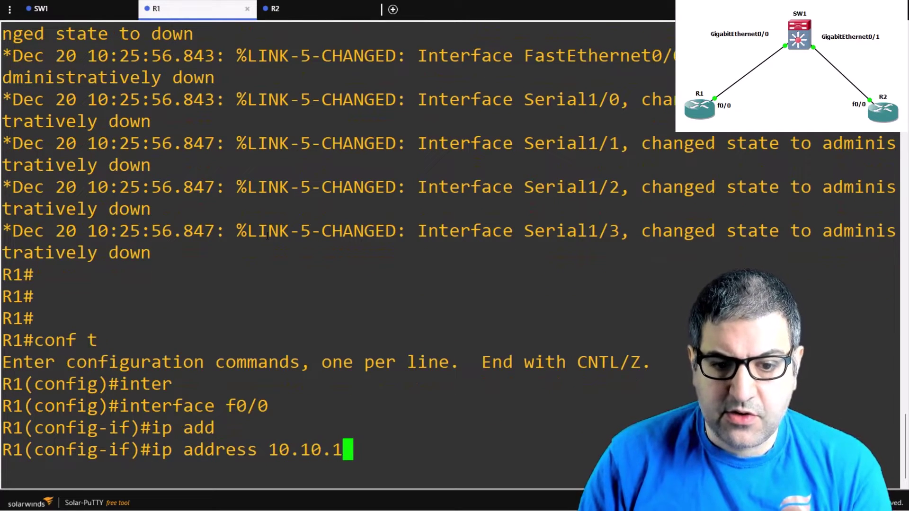
pyautogui.write(' 255.255.255.0')
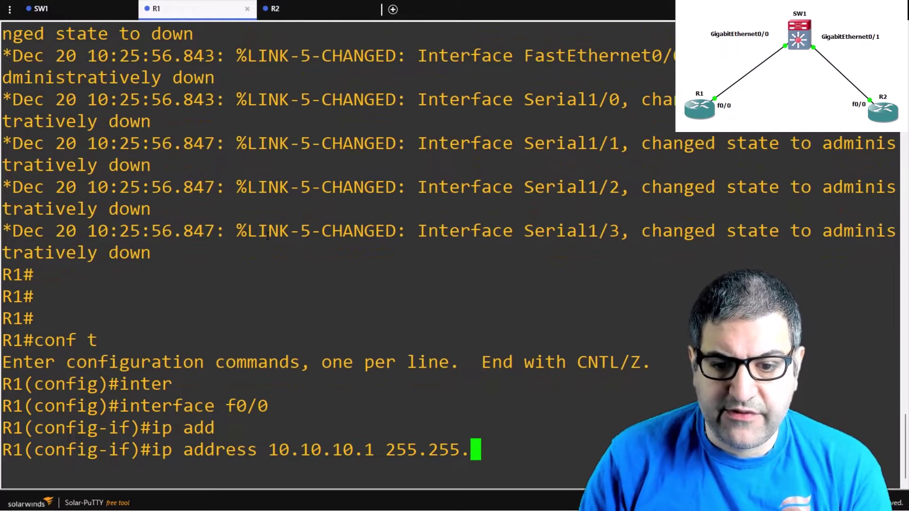
pyautogui.press('Return')
pyautogui.write('no shut')
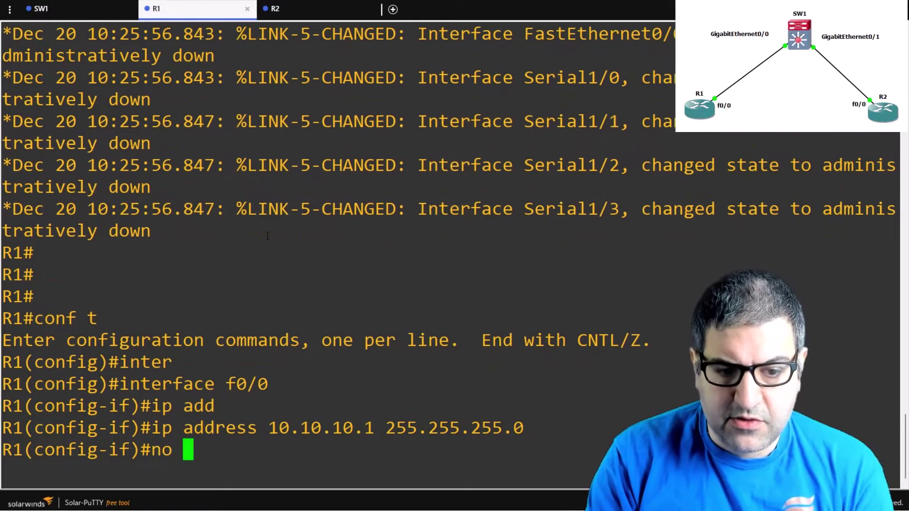
pyautogui.press('Return')
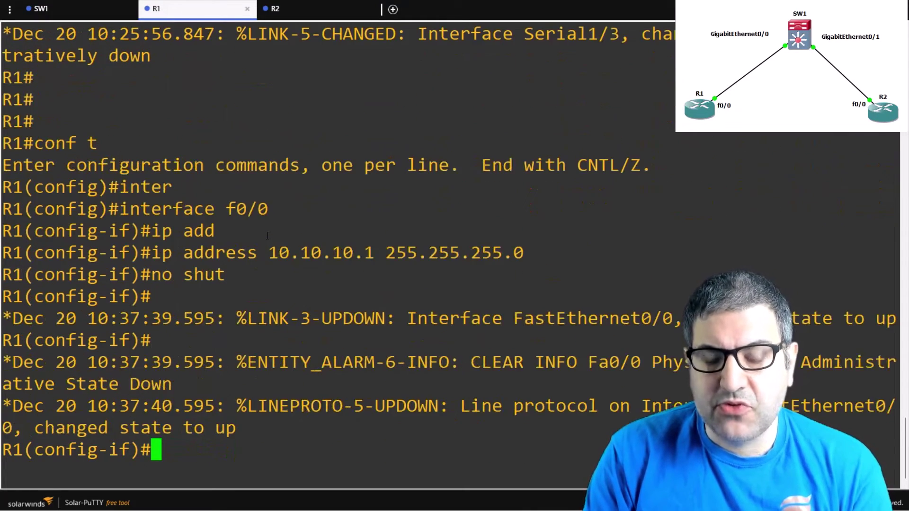
# Leave interface configuration on R1 and disable IP routing with no ip routing.
pyautogui.write('exit')
pyautogui.press('Return')
pyautogui.write('no ip ')
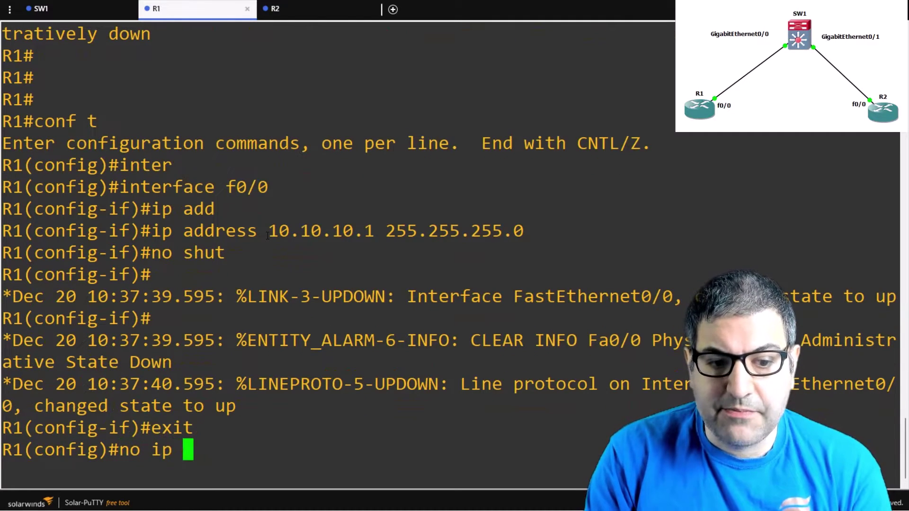
pyautogui.write('rou')
pyautogui.press('Tab')
pyautogui.write('ti')
pyautogui.press('Tab')
pyautogui.press('Return')
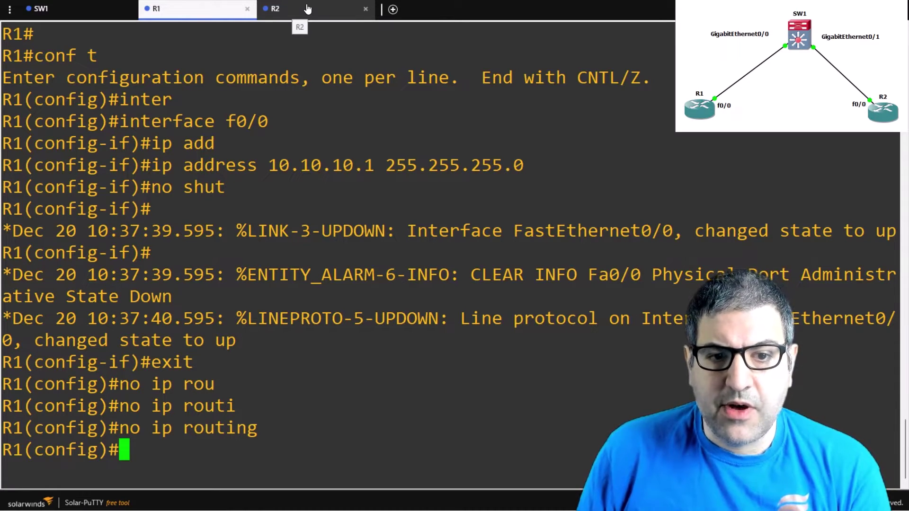
pyautogui.moveTo(273, 163); pyautogui.dragTo(360, 171)
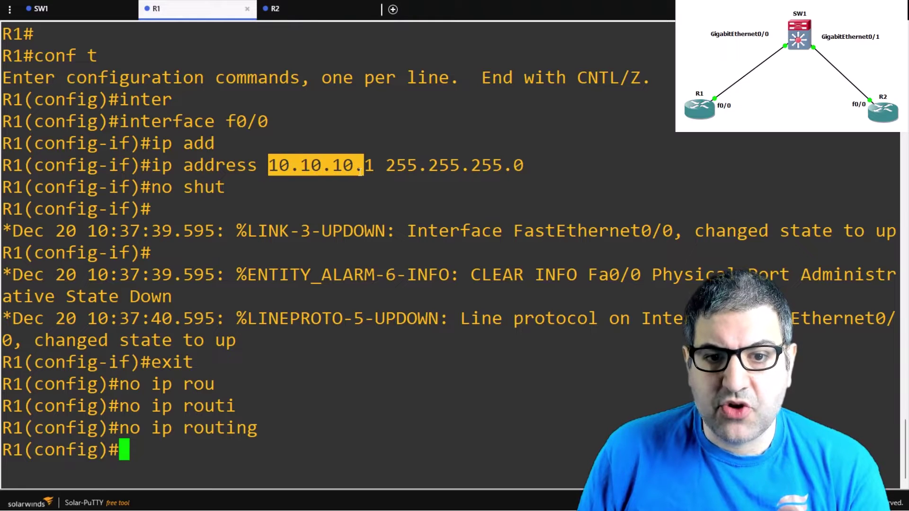
# Switch to R2's console and enter configuration mode for interface f0/0.
pyautogui.click(318, 18)
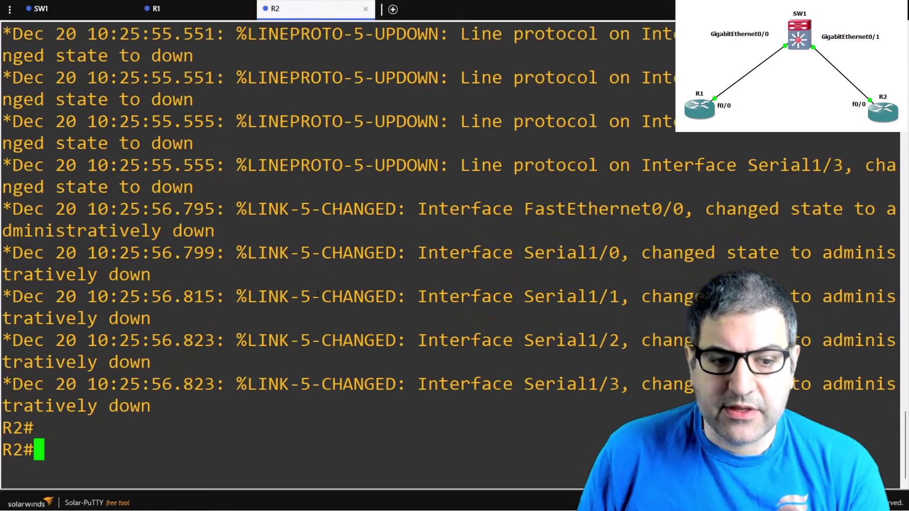
pyautogui.write('conf t')
pyautogui.press('Return')
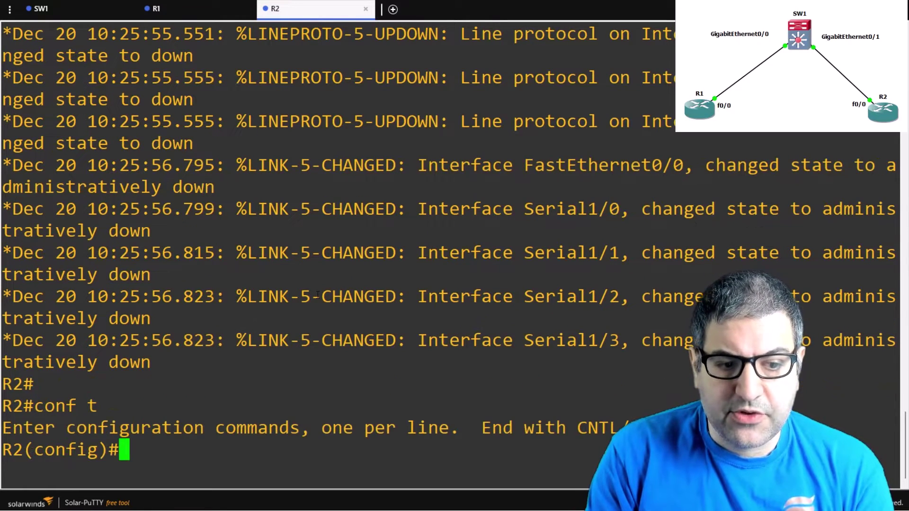
pyautogui.write('interf')
pyautogui.press('BackSpace')
pyautogui.write('f0/0')
pyautogui.press('Return')
# Assign IP address 10.20.20.1 with mask 255.255.255.0 to R2's f0/0 and enable the interface.
pyautogui.write('ip add')
pyautogui.press('Tab')
pyautogui.write('10.20.20.1 255.255.255.0')
pyautogui.press('Return')
pyautogui.write('no shut')
pyautogui.press('Return')
# Leave interface configuration on R2 and disable IP routing with no ip routing.
pyautogui.write('exi')
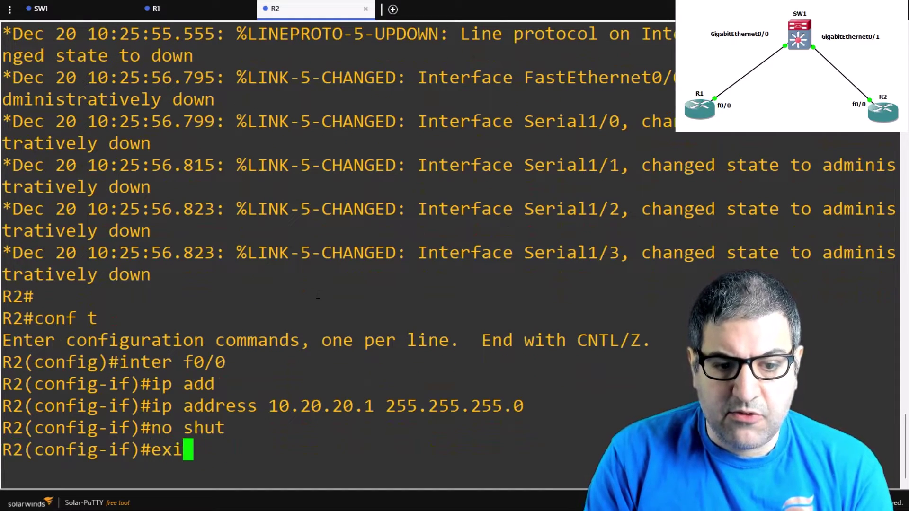
pyautogui.write('t')
pyautogui.press('Return')
pyautogui.write('no ip rou')
pyautogui.press('Tab')
pyautogui.write('tin')
pyautogui.press('Tab')
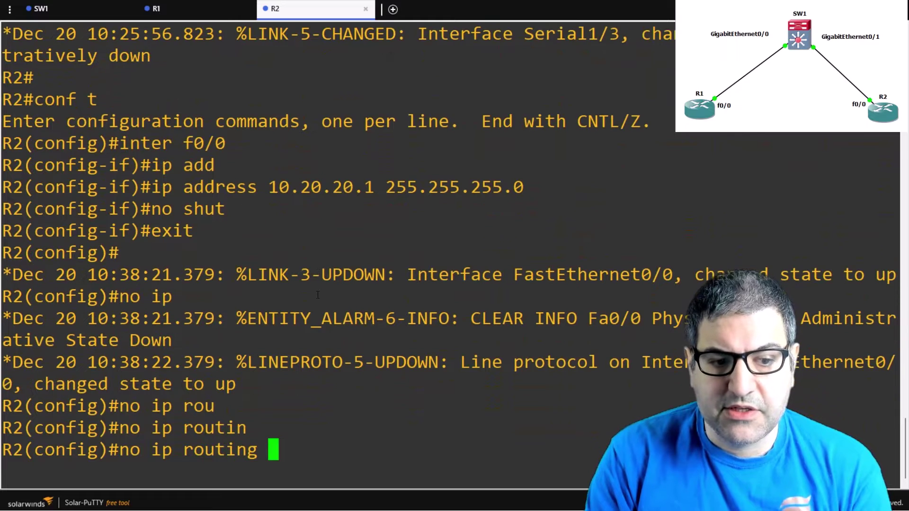
pyautogui.press('Return')
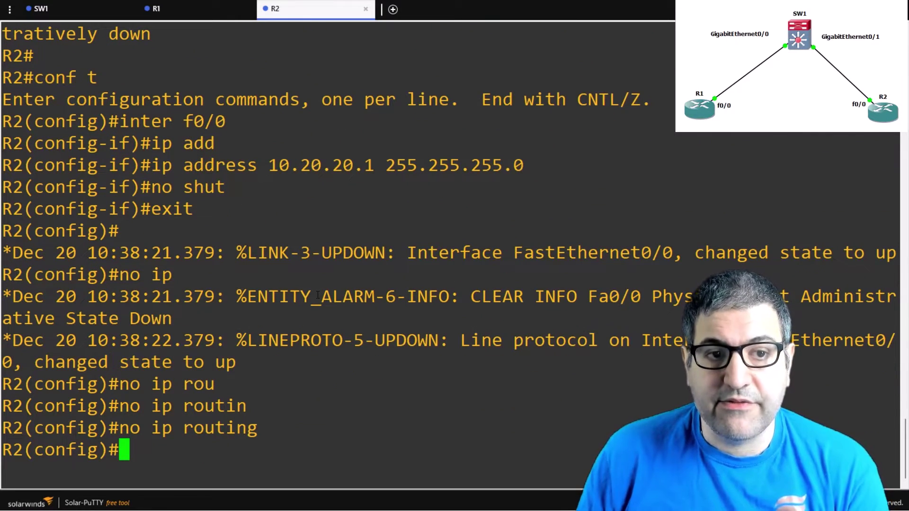
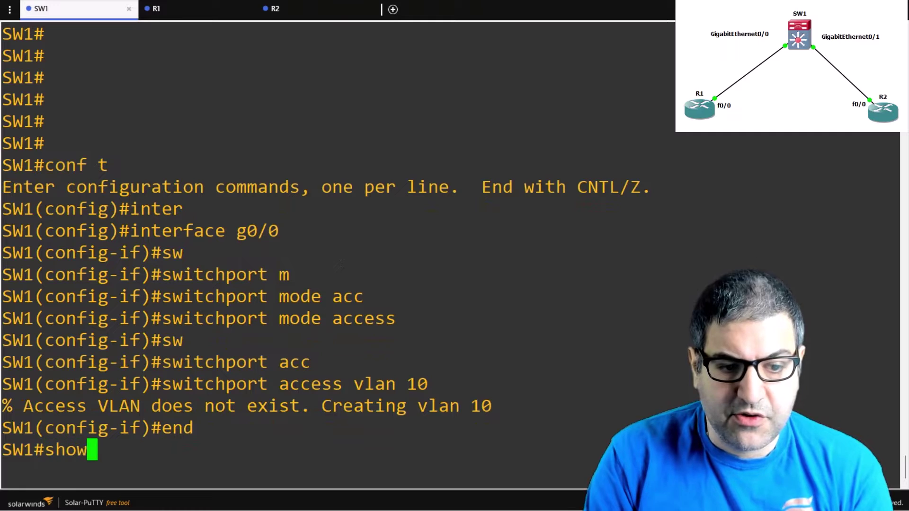
# Run show vlan on SW1 and examine the port assignment of VLAN 10.
pyautogui.press('Return')
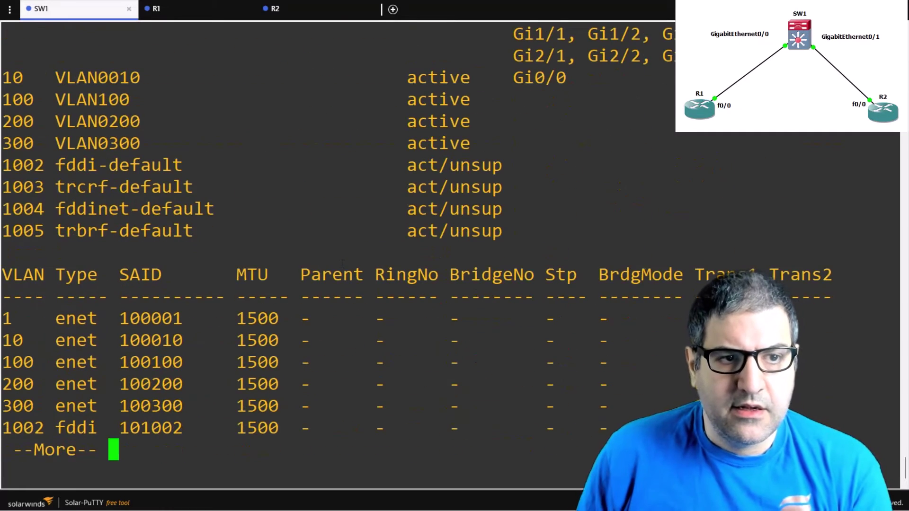
pyautogui.scroll(3, 212, 152)
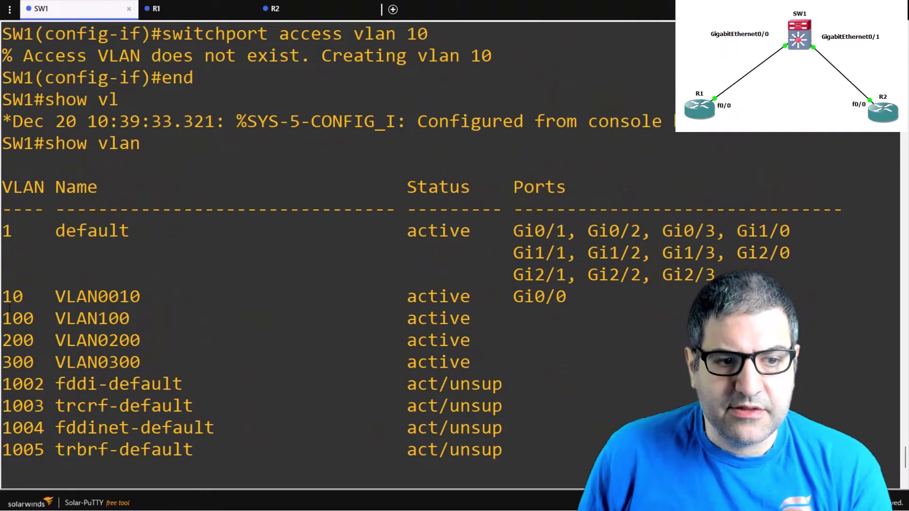
pyautogui.moveTo(8, 299); pyautogui.dragTo(566, 295)
pyautogui.scroll(-3, 505, 326)
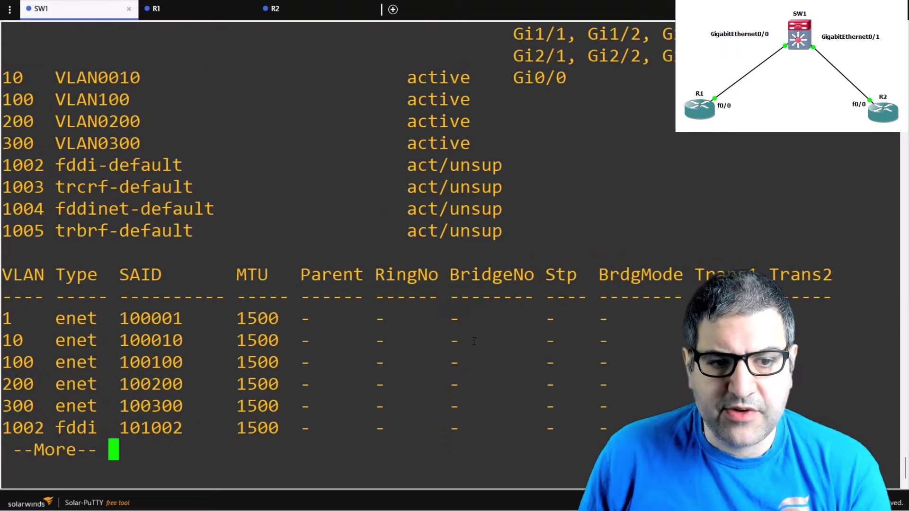
# Close the VLAN listing on SW1 and create VLAN 20 in global configuration mode.
pyautogui.write('q')
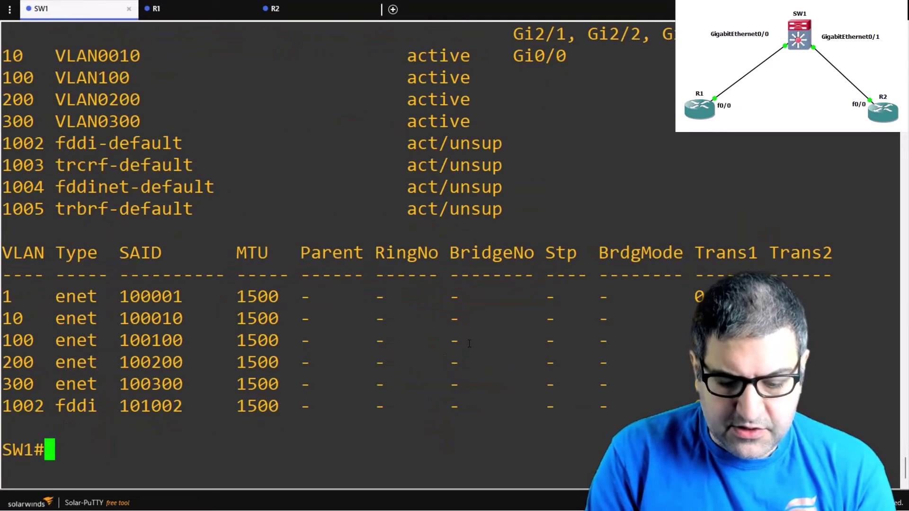
pyautogui.write('conf t')
pyautogui.press('Return')
pyautogui.write('vlan 20')
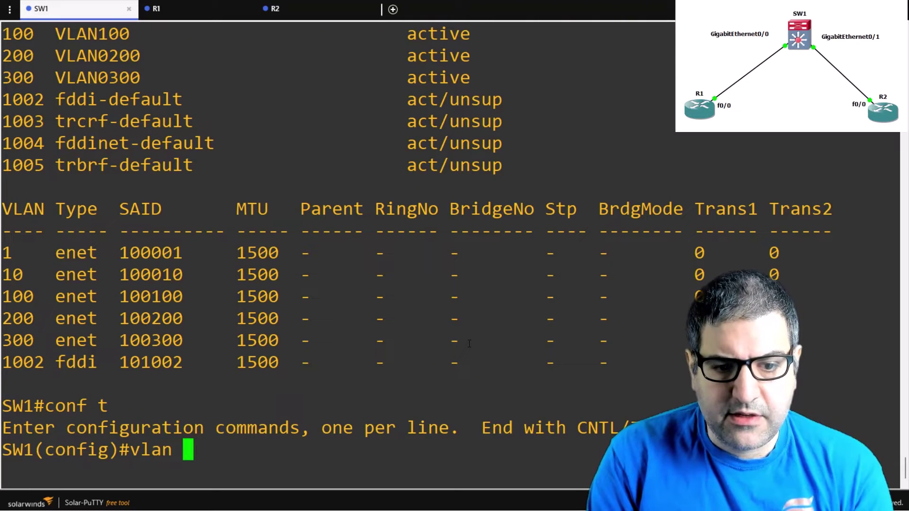
pyautogui.press('Return')
pyautogui.write('exit')
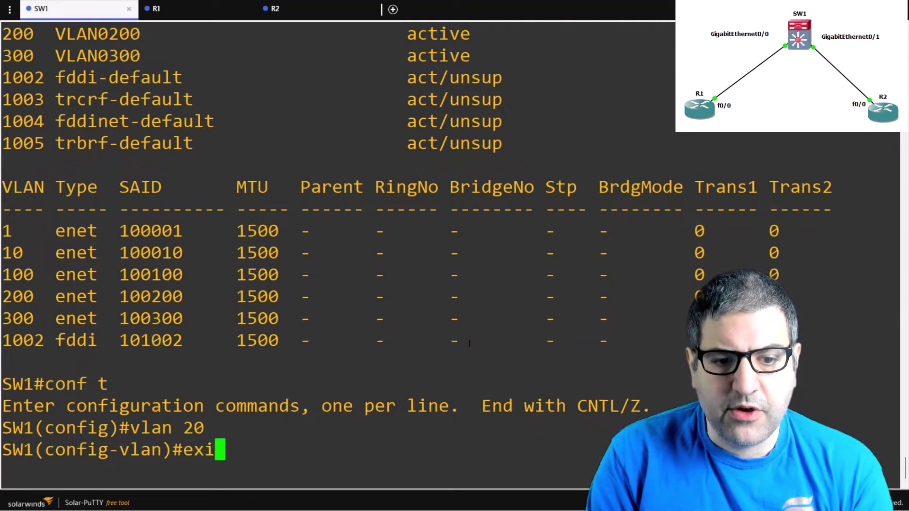
pyautogui.press('Return')
# Enter configuration for interface g0/1 on SW1 and set its switchport mode to access.
pyautogui.write('inter f')
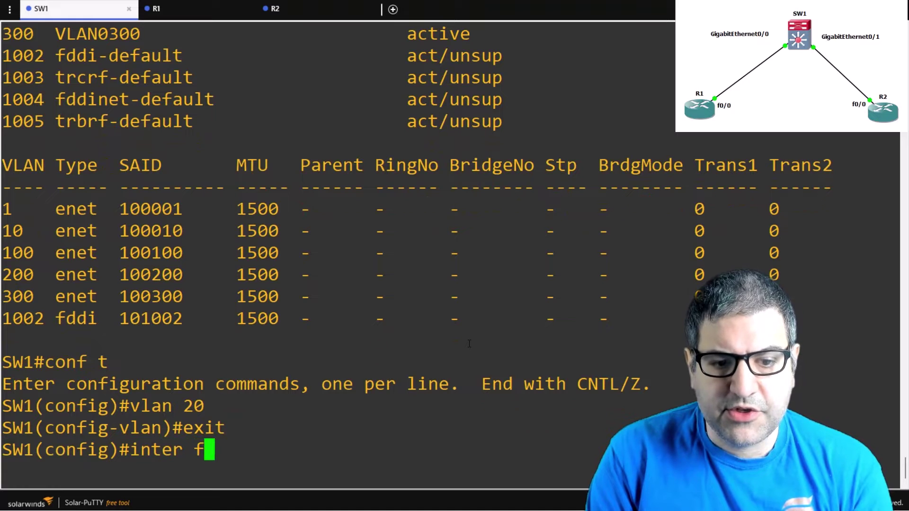
pyautogui.press('BackSpace')
pyautogui.write('g')
pyautogui.press('Tab')
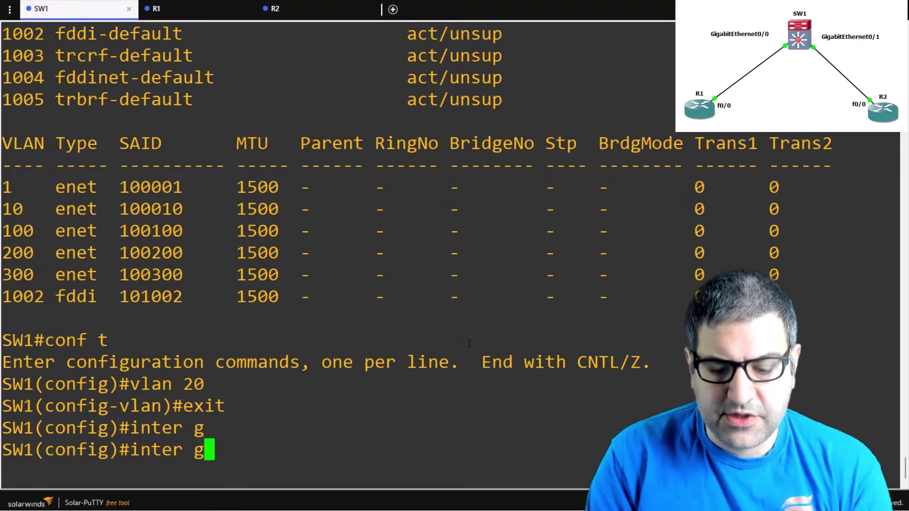
pyautogui.write('0/1')
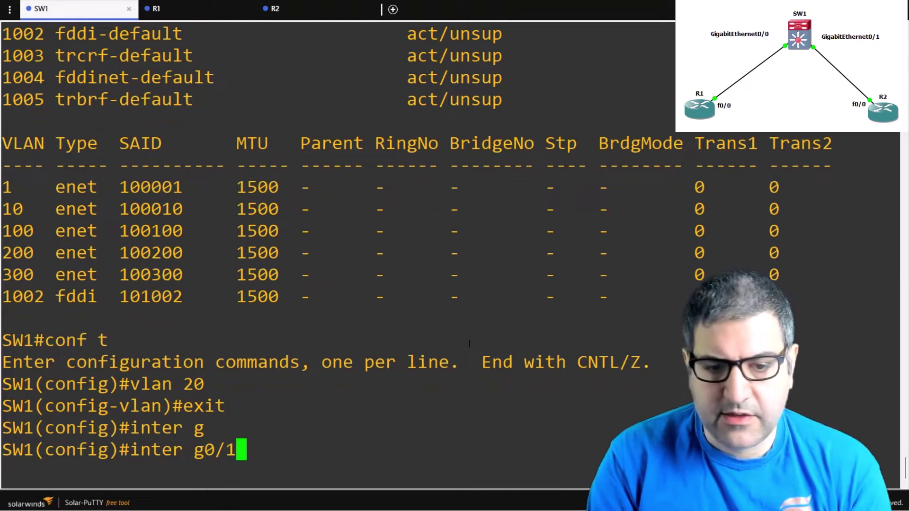
pyautogui.press('Return')
pyautogui.write('switchport m')
pyautogui.press('Tab')
pyautogui.write('m')
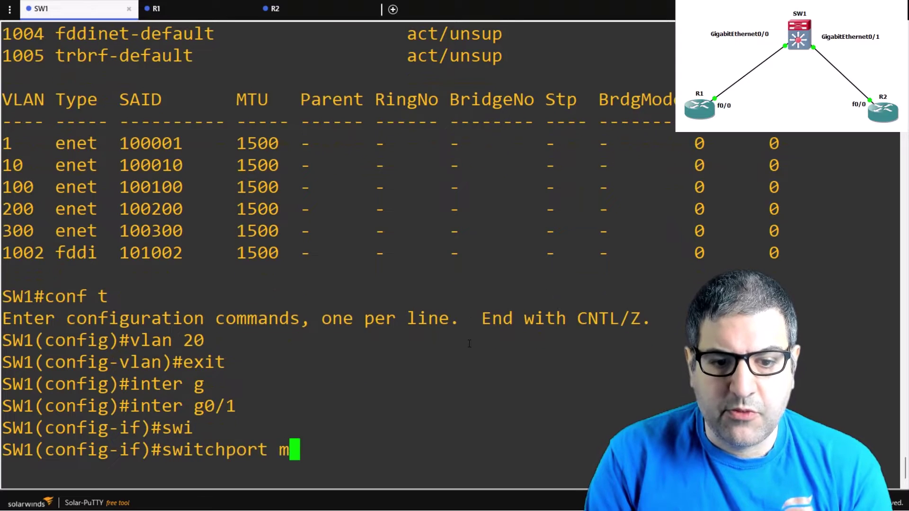
pyautogui.write('ode ac')
pyautogui.press('Tab')
pyautogui.write('acc')
pyautogui.press('Tab')
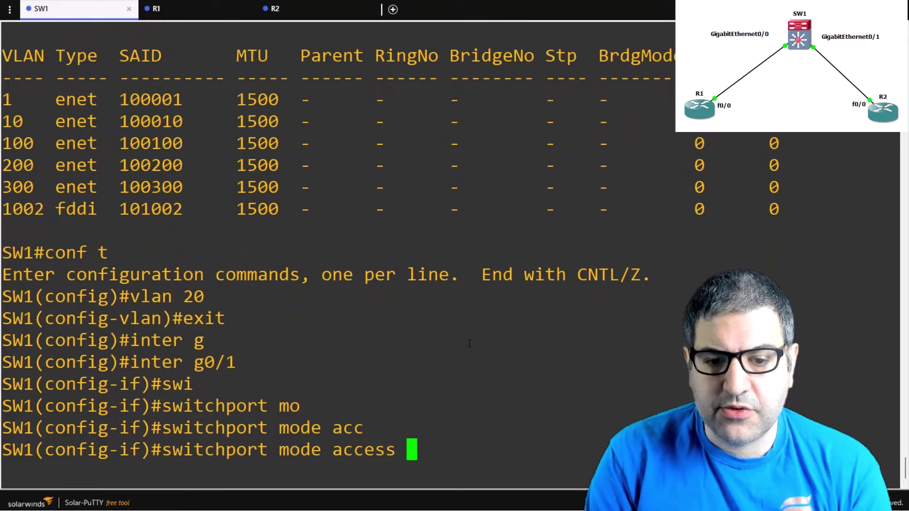
pyautogui.press('Return')
# Assign SW1's interface g0/1 to access VLAN 20 and leave configuration mode.
pyautogui.write('switchport')
pyautogui.press('Tab')
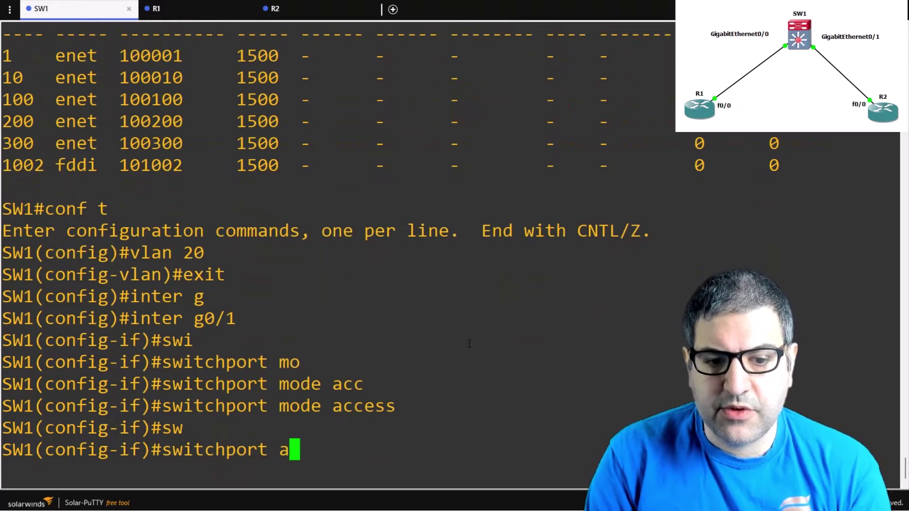
pyautogui.write('acc')
pyautogui.press('Tab')
pyautogui.write('vlan 20')
pyautogui.press('Return')
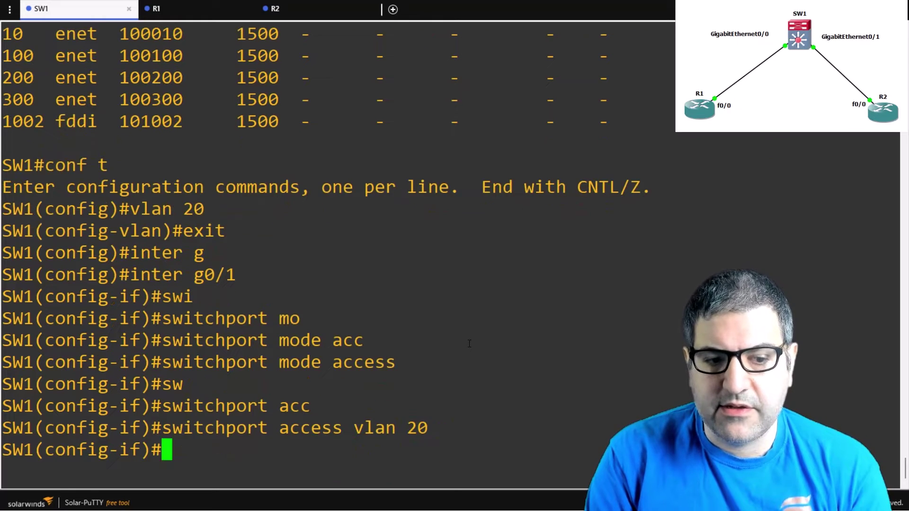
pyautogui.write('end')
pyautogui.press('Return')
pyautogui.press('Return')
pyautogui.press('Return')
pyautogui.press('Return')
# Run show vlan on SW1 and examine the port assignments of VLAN 10 and VLAN 20.
pyautogui.write('sh')
pyautogui.press('Tab')
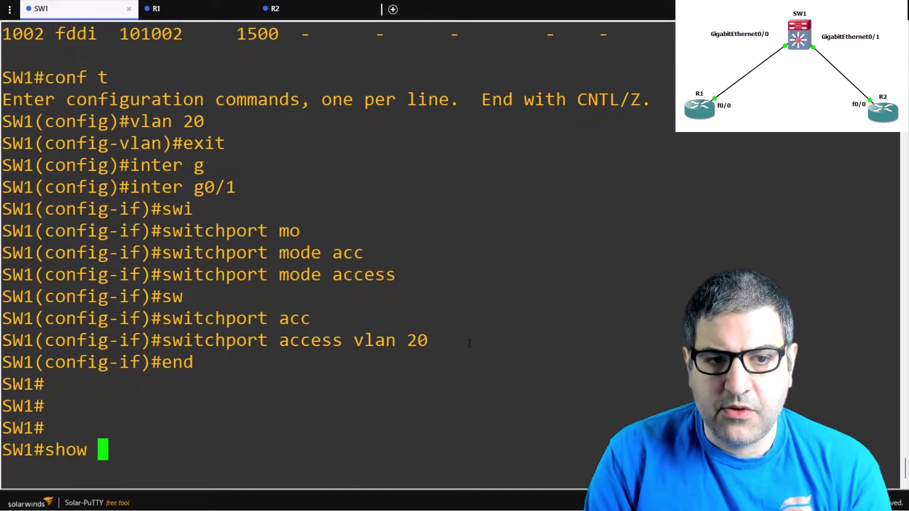
pyautogui.write('vl')
pyautogui.press('Tab')
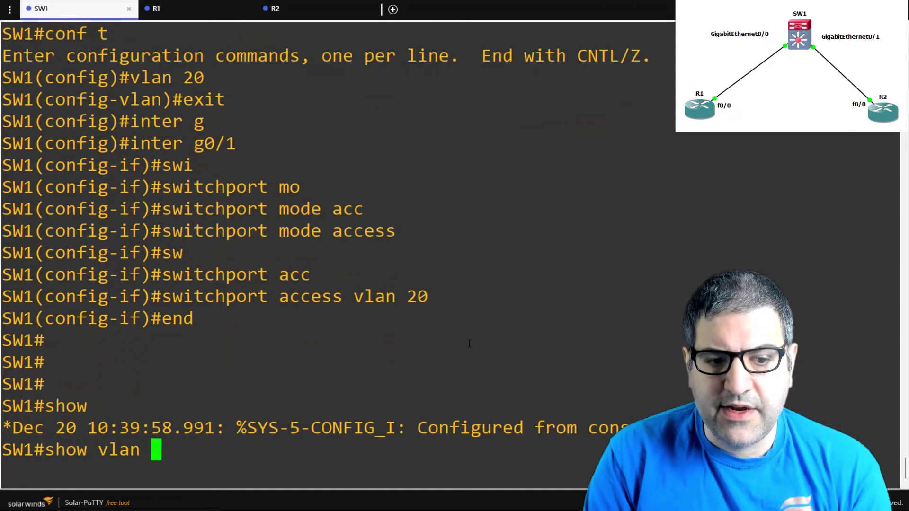
pyautogui.press('Return')
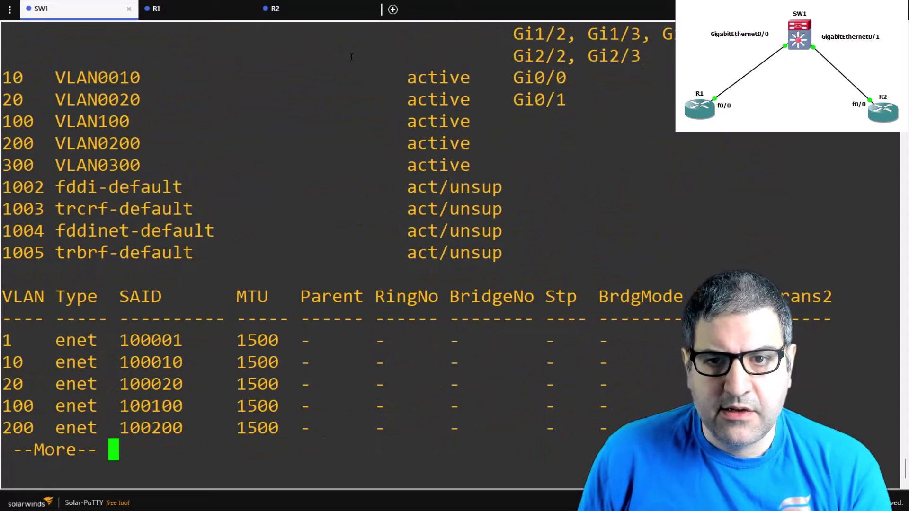
pyautogui.moveTo(27, 78); pyautogui.dragTo(574, 85)
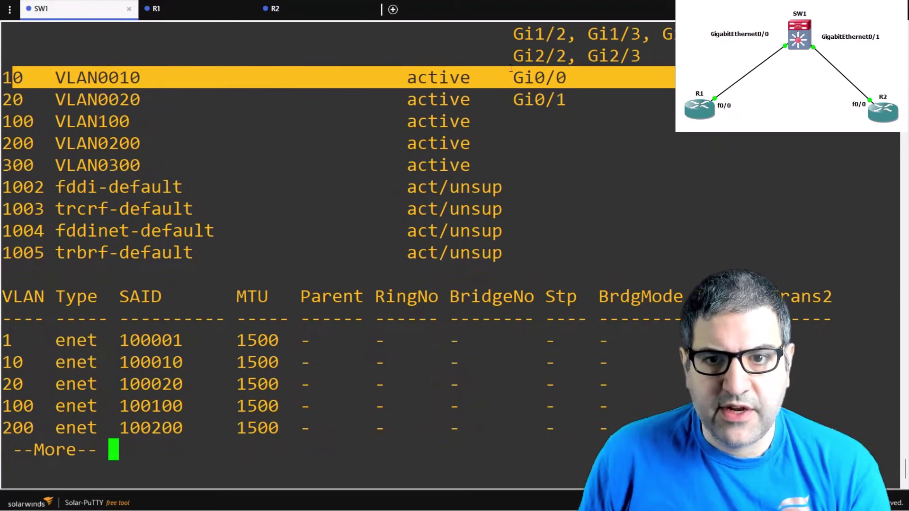
pyautogui.moveTo(482, 100); pyautogui.dragTo(609, 100)
pyautogui.click(367, 281)
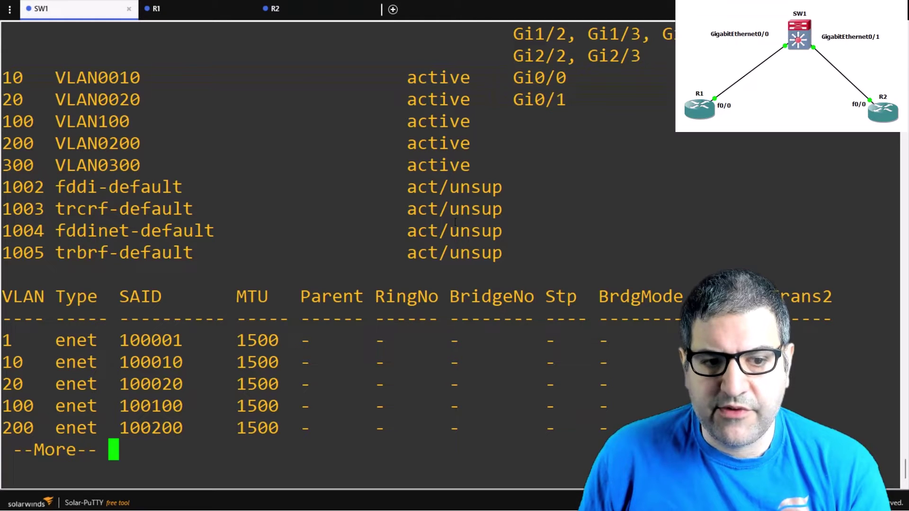
# Run show ip int brief on SW1 and examine the status of GigabitEthernet0/0 and GigabitEthernet0/1.
pyautogui.write('qsho')
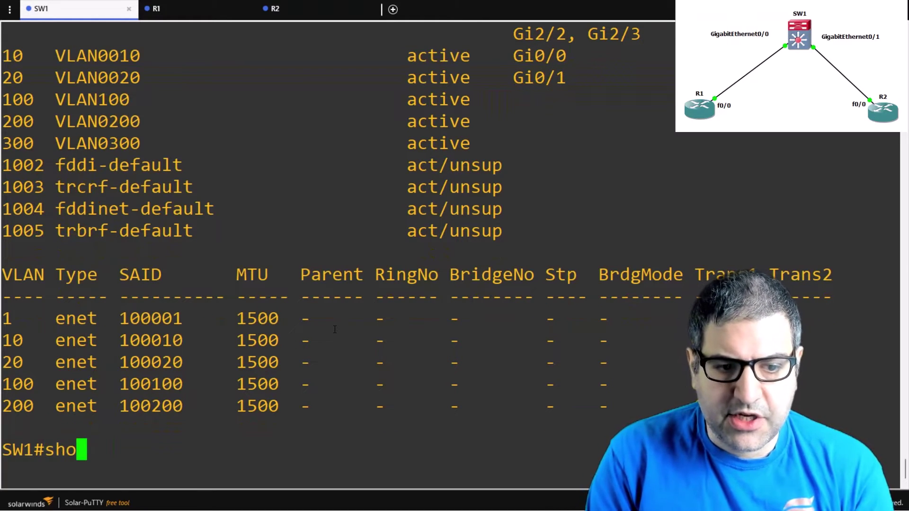
pyautogui.write('w ip int brief')
pyautogui.press('Return')
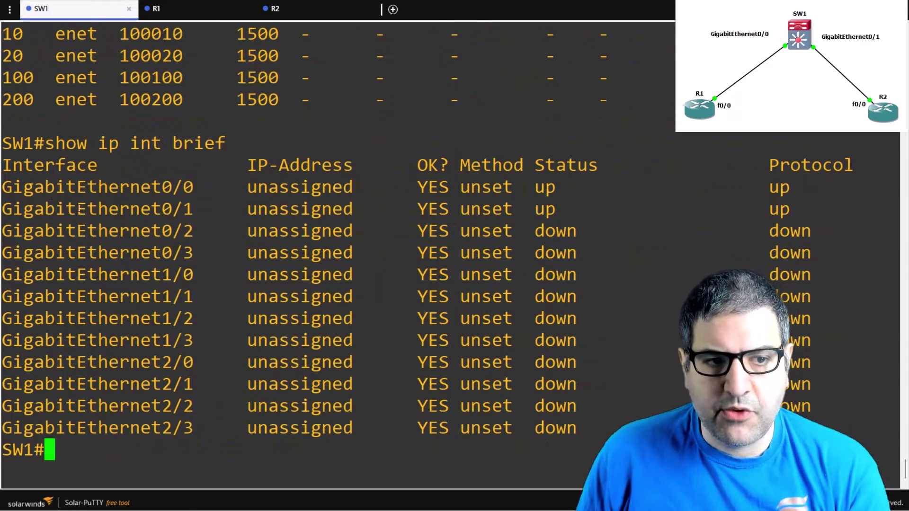
pyautogui.moveTo(49, 190); pyautogui.dragTo(898, 209)
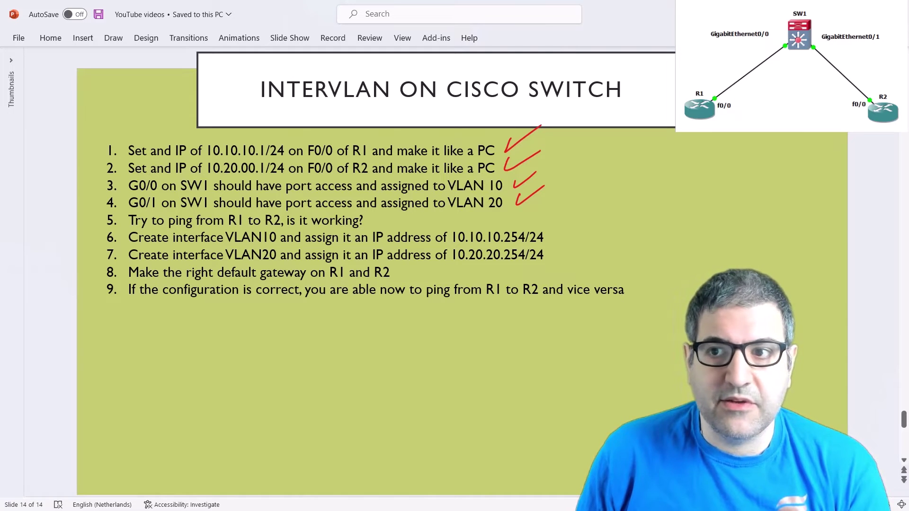
# Switch to R1's console in Solar-PuTTY and leave configuration mode for the privileged prompt.
pyautogui.hotkey('alt', 'Tab')
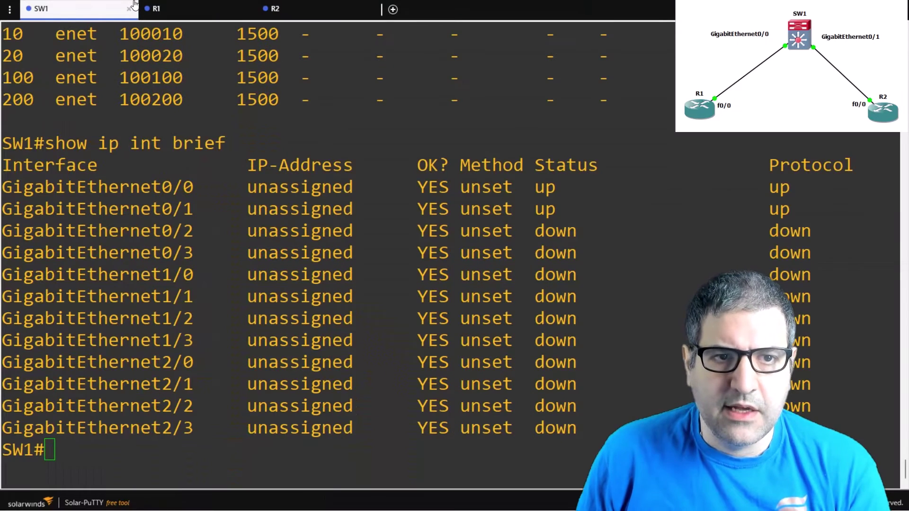
pyautogui.click(189, 8)
pyautogui.write('en')
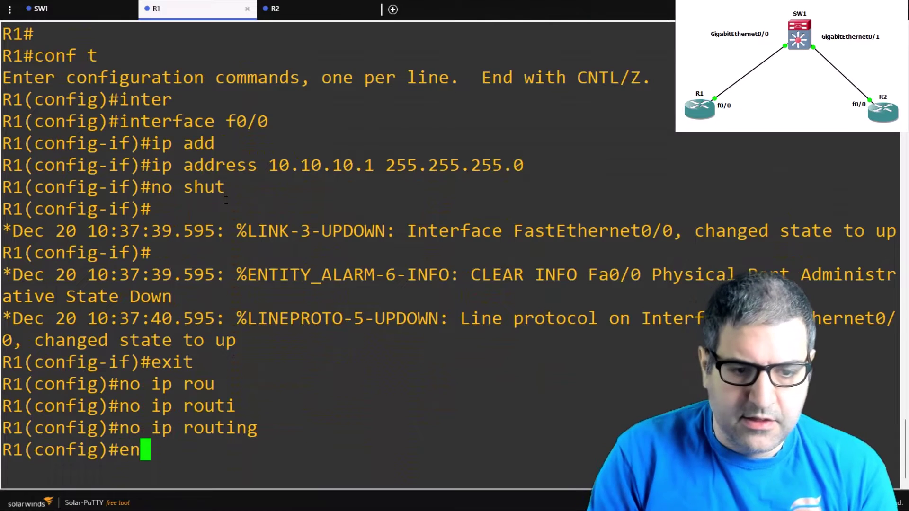
pyautogui.press('Return')
pyautogui.press('Return')
pyautogui.press('Return')
pyautogui.press('Return')
pyautogui.press('Return')
pyautogui.write('end')
pyautogui.press('Return')
pyautogui.press('Return')
pyautogui.press('Return')
pyautogui.press('Return')
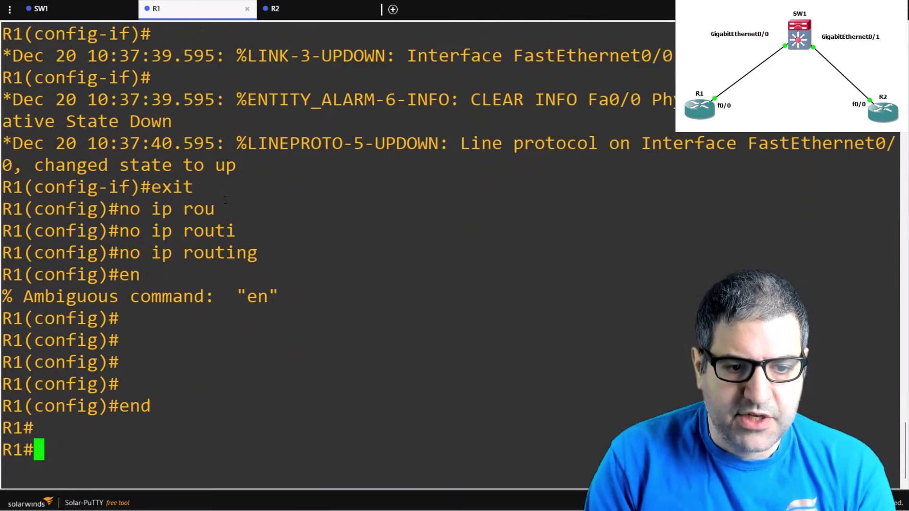
# Ping R2's address 10.20.20.1 from R1.
pyautogui.write('ping ')
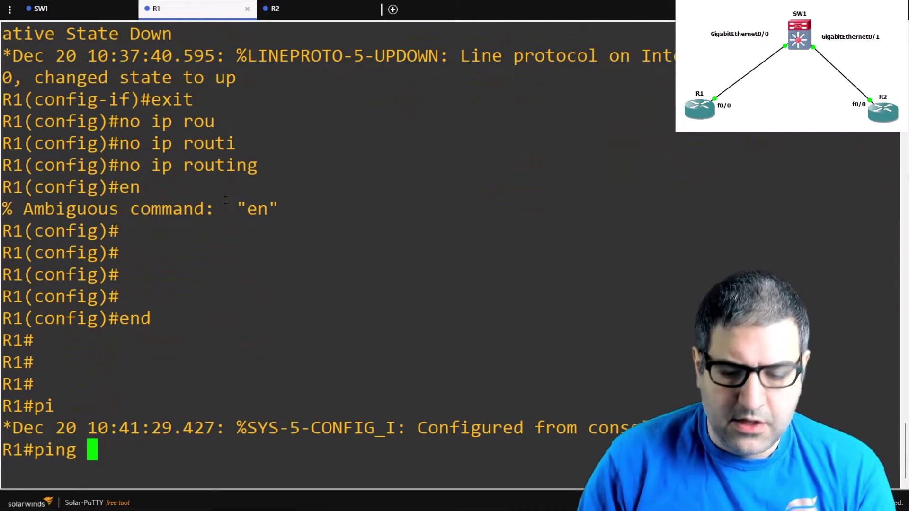
pyautogui.write('10.20.20.1')
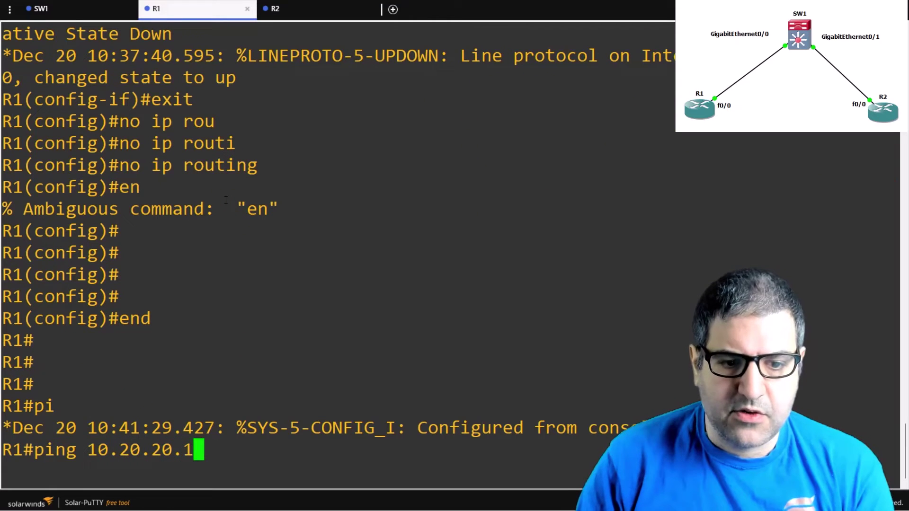
pyautogui.press('Return')
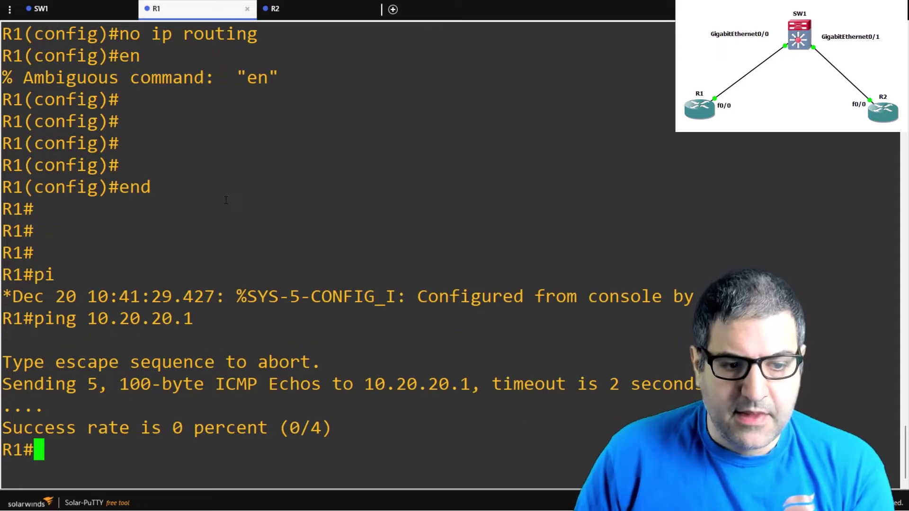
# Run show cdp neighbors on R1 to check its directly connected devices.
pyautogui.write('show cdp ne')
pyautogui.press('Tab')
pyautogui.press('Return')
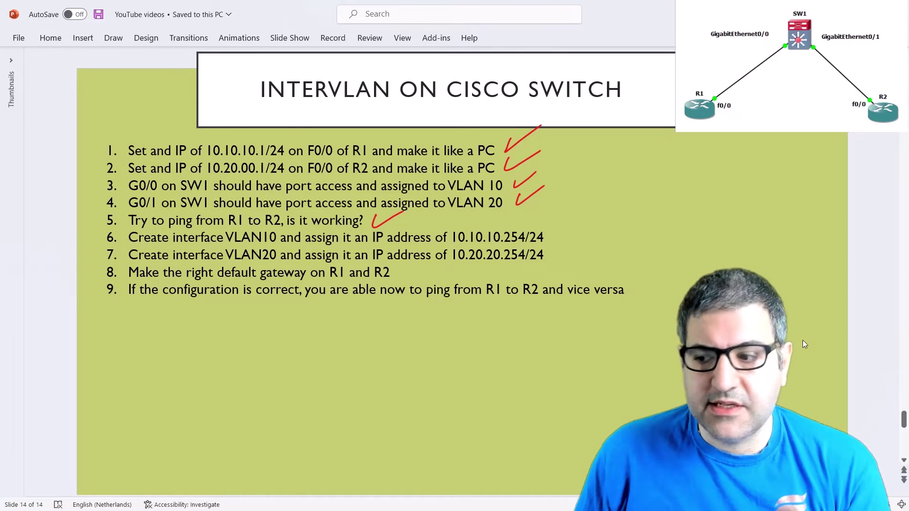
# Switch to SW1's console in Solar-PuTTY, enter global configuration mode and create interface VLAN 10.
pyautogui.hotkey('alt', 'Tab')
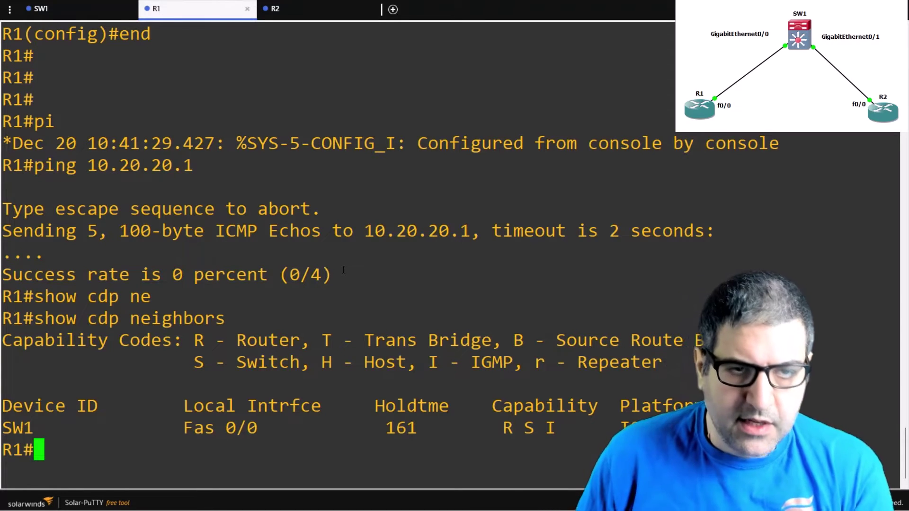
pyautogui.click(42, 8)
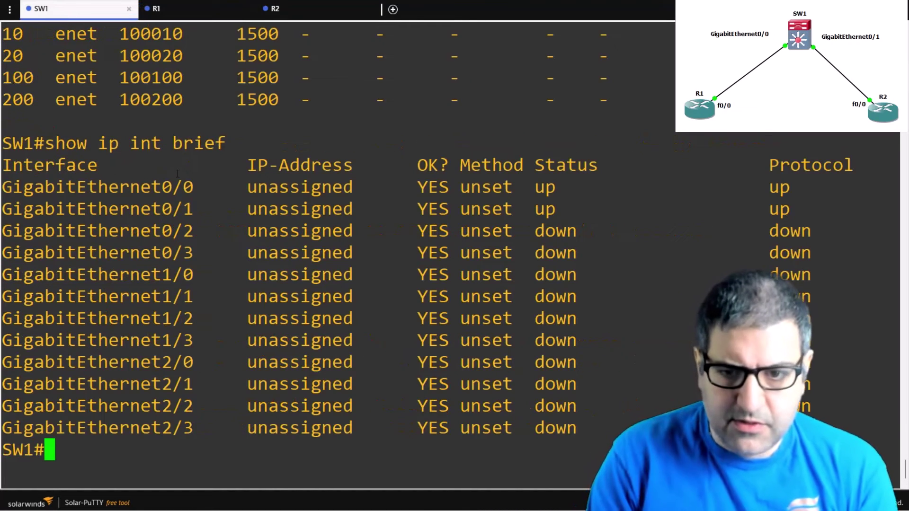
pyautogui.press('Return')
pyautogui.press('Return')
pyautogui.press('Return')
pyautogui.press('Return')
pyautogui.write('conf')
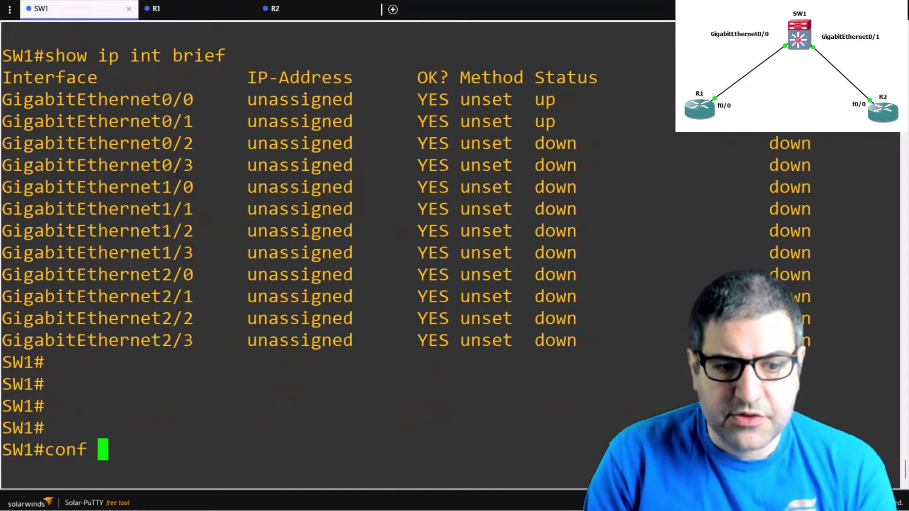
pyautogui.press('Return')
pyautogui.write('t')
pyautogui.press('Return')
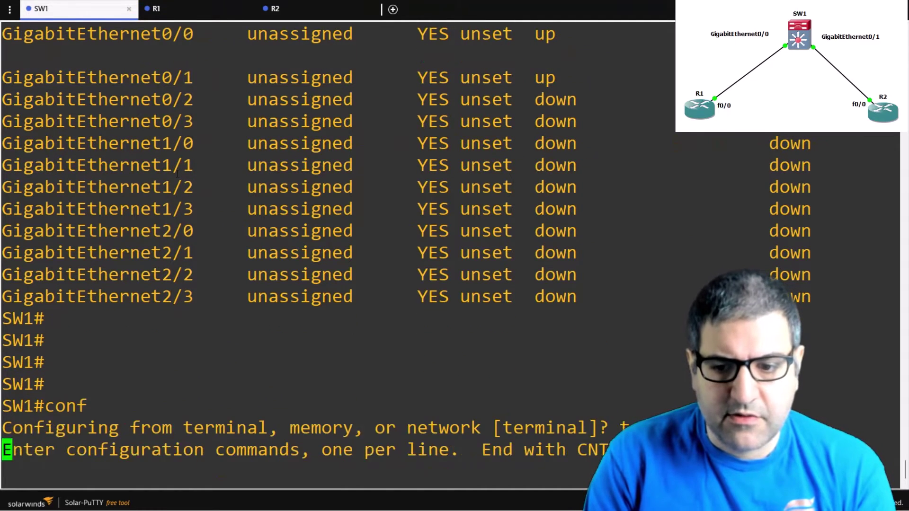
pyautogui.write('inter')
pyautogui.press('Tab')
pyautogui.write('vlan 10')
pyautogui.press('Return')
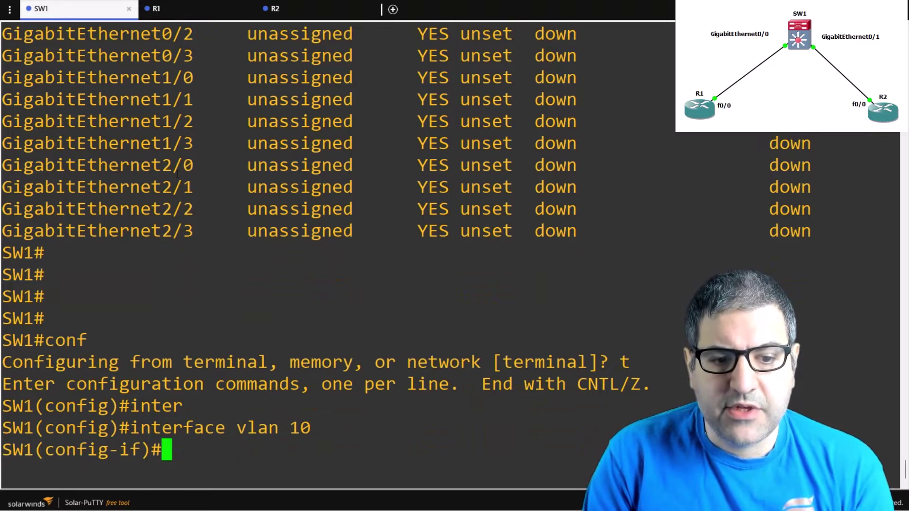
# Assign IP address 10.10.10.254 with mask 255.255.255.0 to the VLAN 10 interface on SW1.
pyautogui.write('ip add')
pyautogui.press('Tab')
pyautogui.write('10')
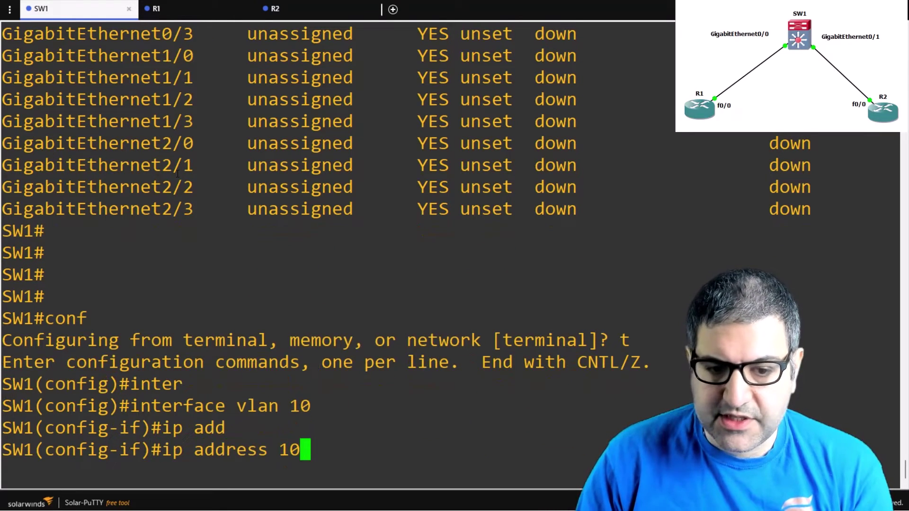
pyautogui.write('.10.10.')
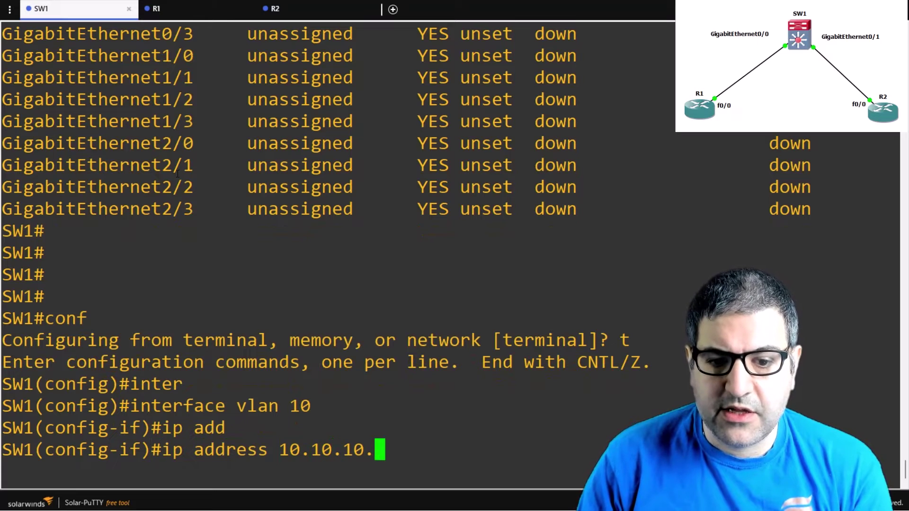
pyautogui.write('254 255')
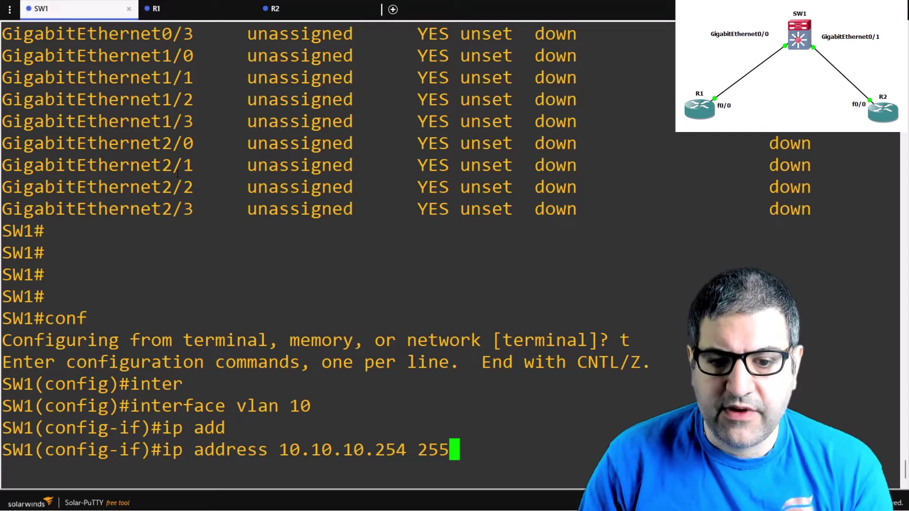
pyautogui.write('.255.255.0')
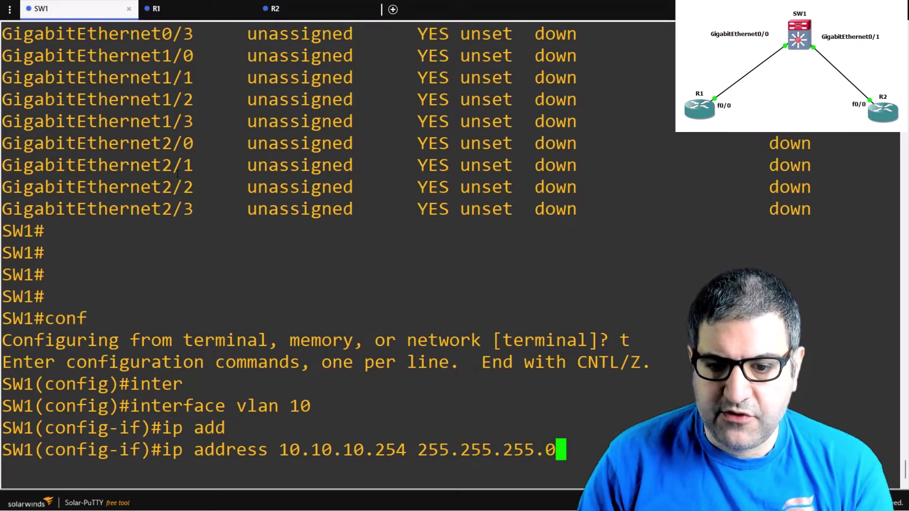
pyautogui.press('Return')
# Enable the VLAN 10 interface with no shut and exit back to global configuration mode.
pyautogui.write('no shut')
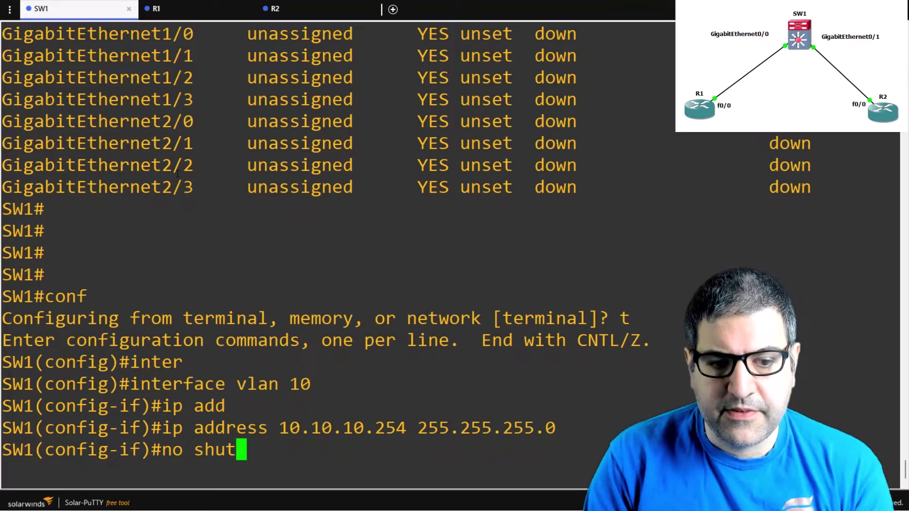
pyautogui.press('Return')
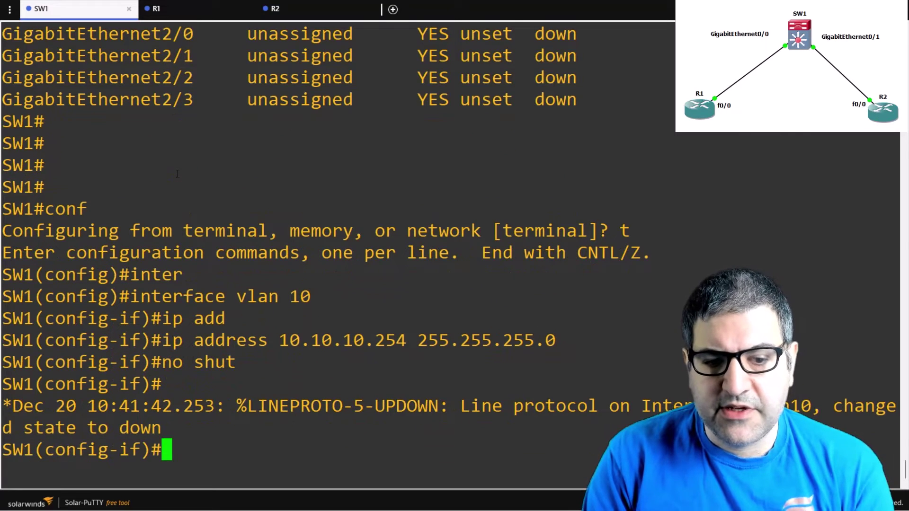
pyautogui.press('Return')
pyautogui.write('exit')
pyautogui.press('Return')
# Create interface VLAN 20 on SW1 and assign it IP address 10.20.20.254 with mask 255.255.255.0.
pyautogui.write('inter')
pyautogui.press('Tab')
pyautogui.write('vlan 20')
pyautogui.press('Return')
pyautogui.write('ip ad')
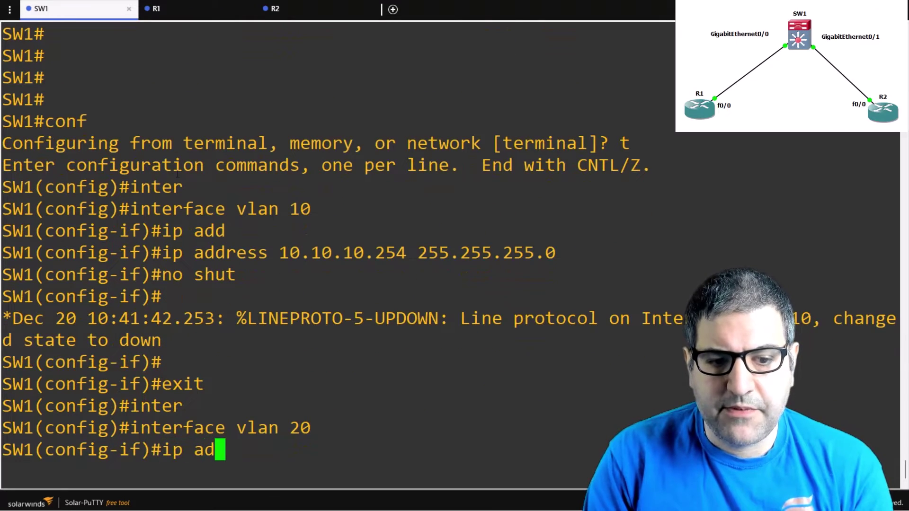
pyautogui.write('d')
pyautogui.press('Tab')
pyautogui.write('10.20.')
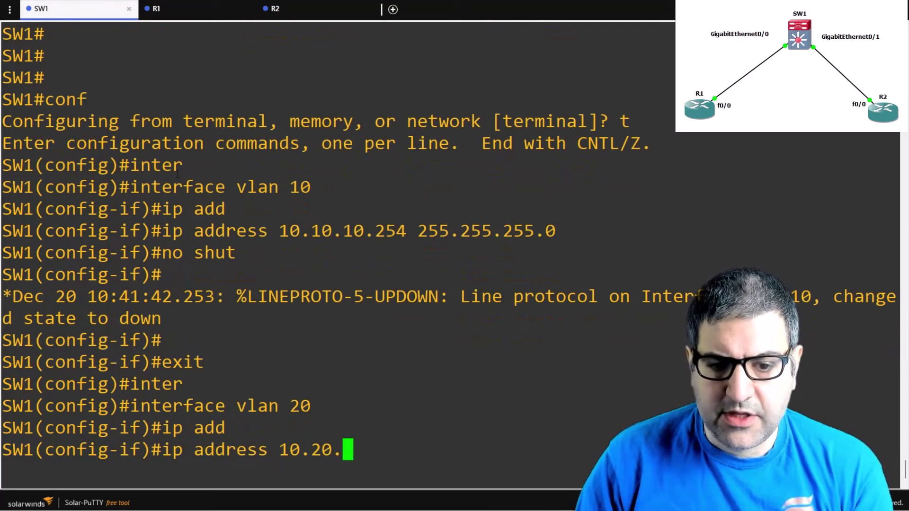
pyautogui.write('20.254 ')
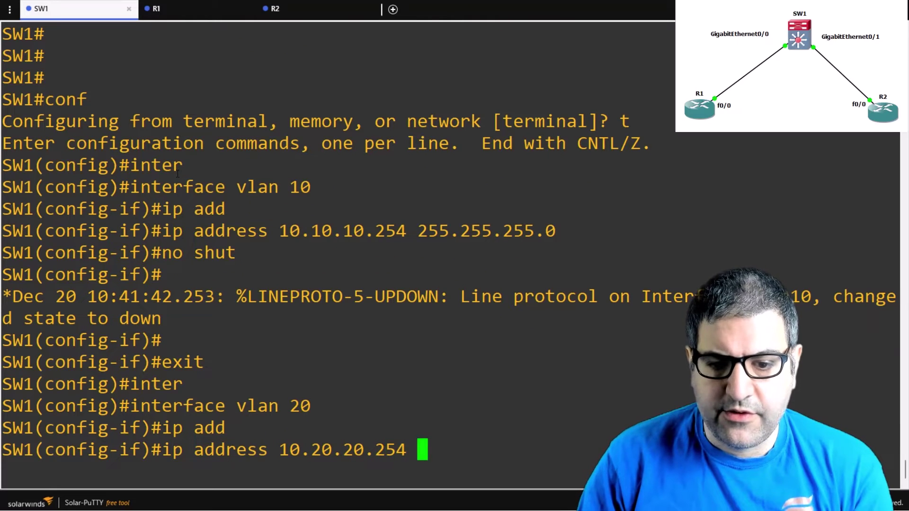
pyautogui.write('255.255.255.0')
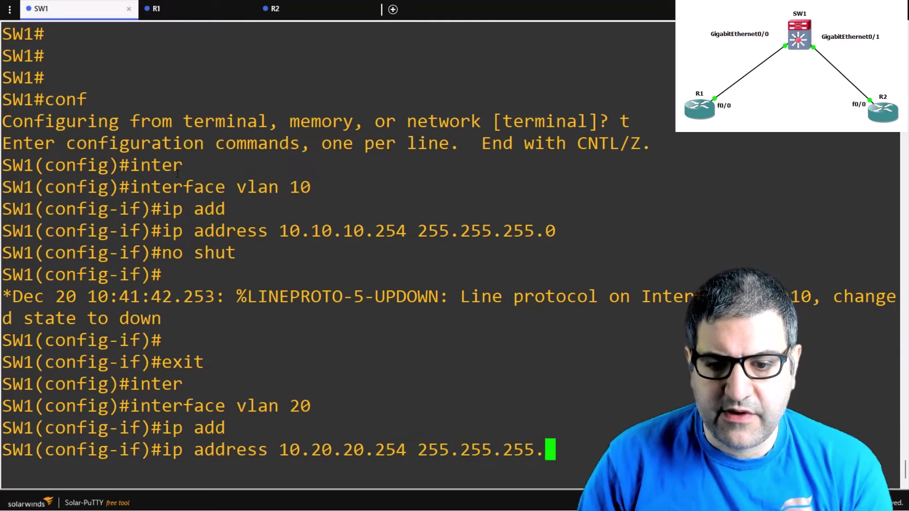
pyautogui.press('Return')
# Enable the VLAN 20 interface on SW1 with no shut.
pyautogui.write('no shut')
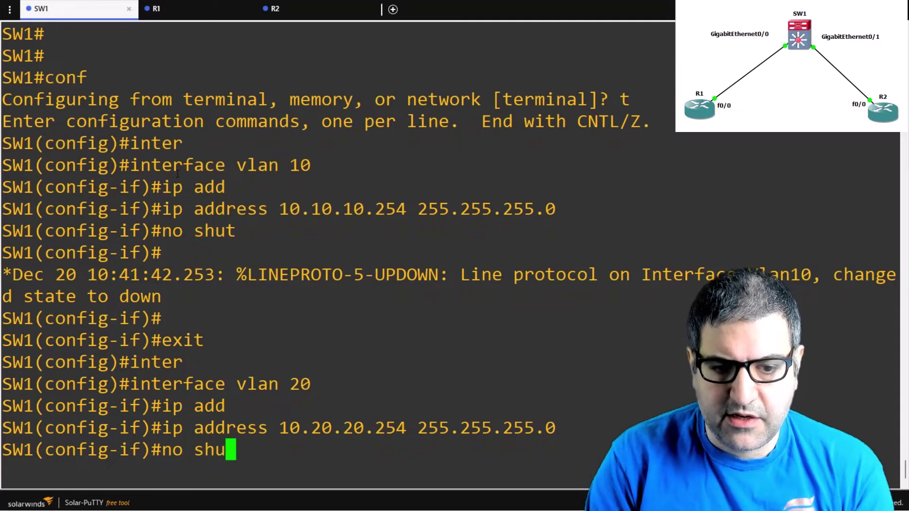
pyautogui.press('Return')
pyautogui.press('Return')
pyautogui.press('Return')
pyautogui.press('Return')
pyautogui.press('Return')
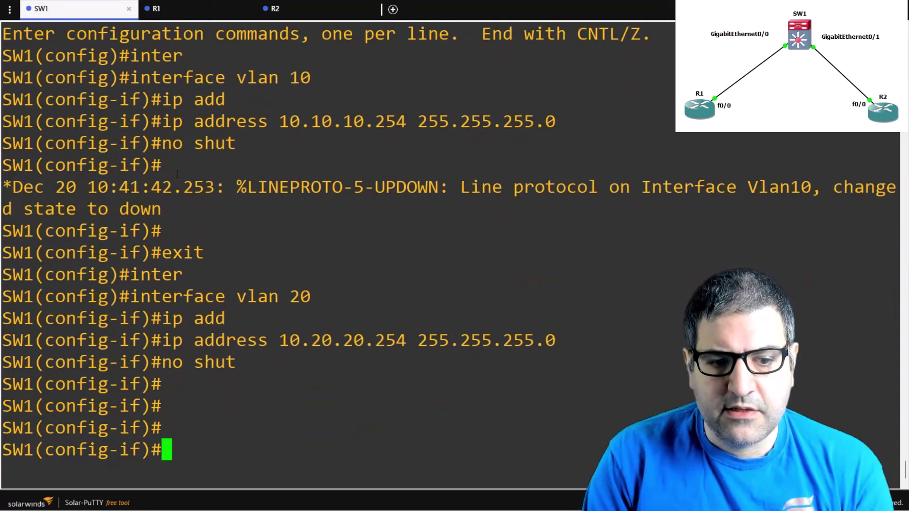
# Run do show ip int brief on SW1 and examine the address and status of the VLAN interfaces.
pyautogui.write('do sh')
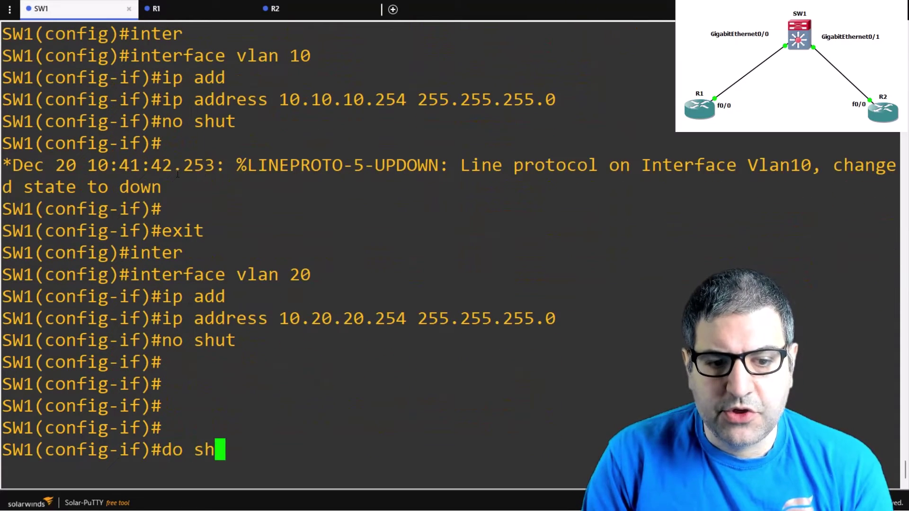
pyautogui.write('ow ip int brief')
pyautogui.press('Return')
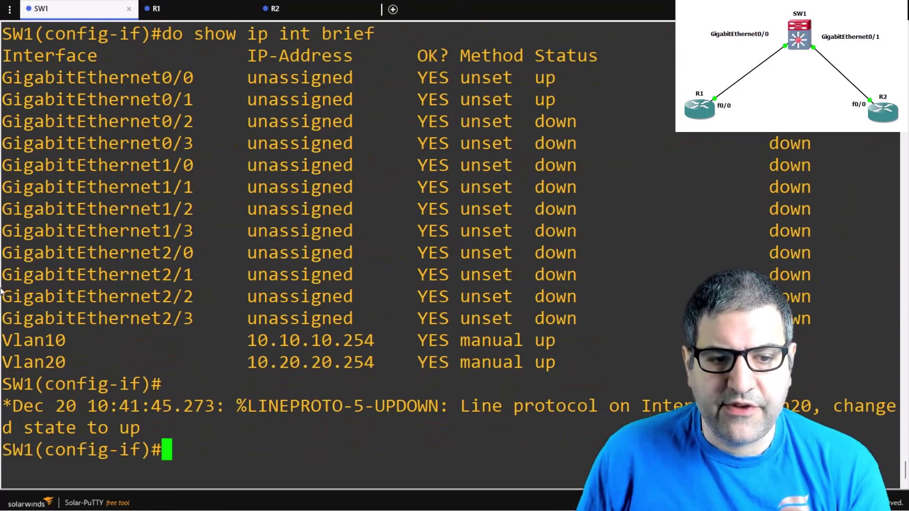
pyautogui.moveTo(11, 260); pyautogui.dragTo(366, 207)
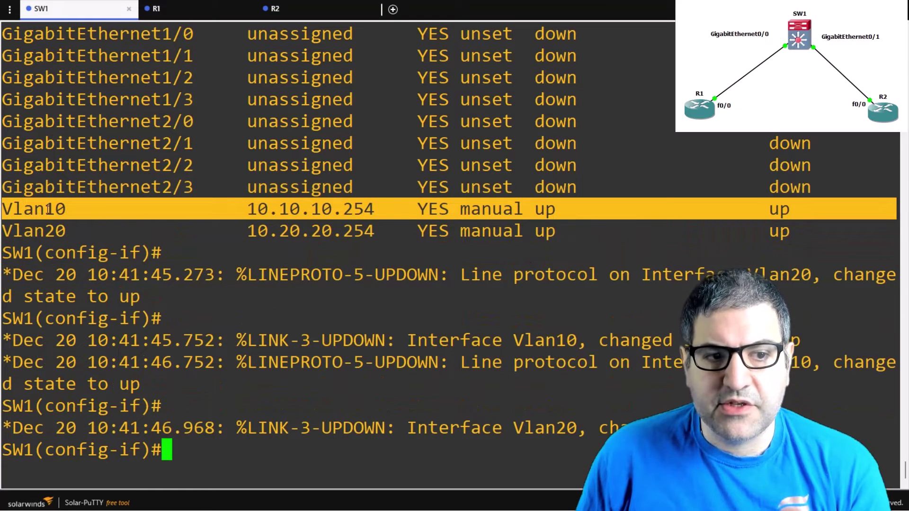
pyautogui.moveTo(2, 208); pyautogui.dragTo(404, 209)
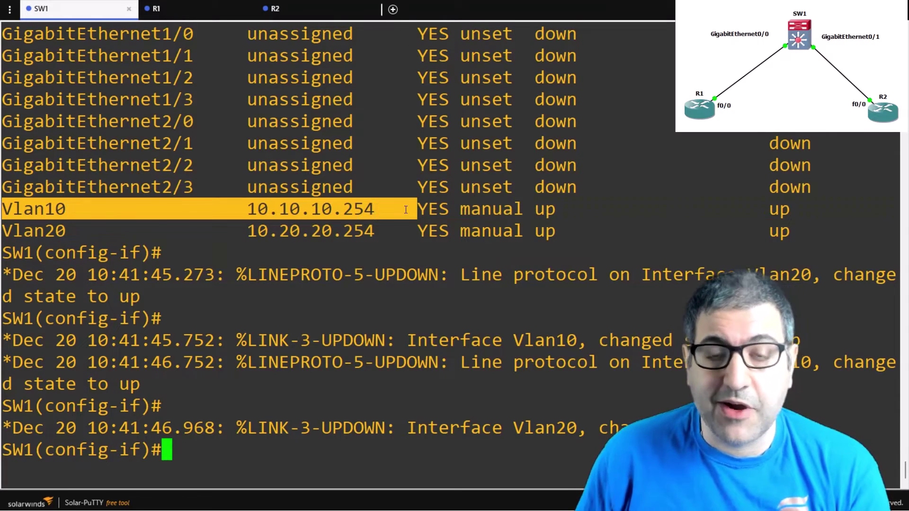
pyautogui.click(435, 189)
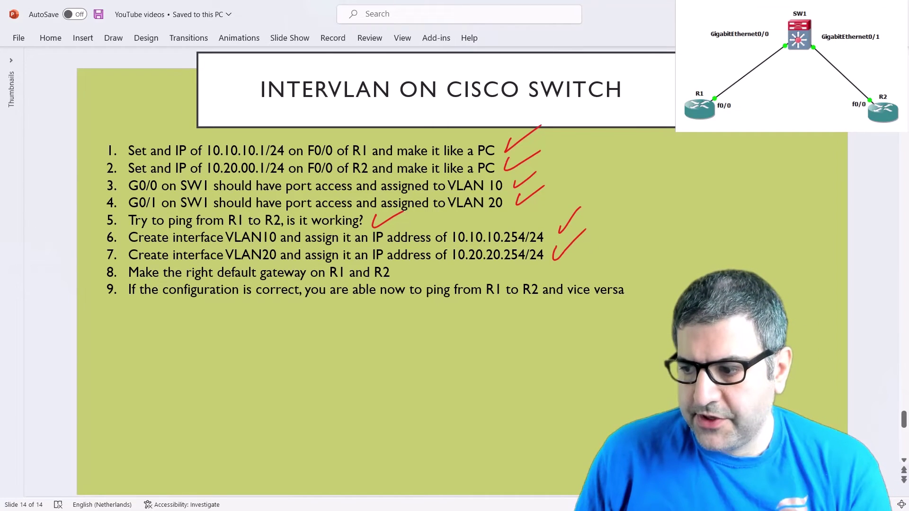
# Switch to the Cisco InterVLAN page in OneNote and handwrite 10.10.10.1 in red ink below R1.
pyautogui.hotkey('alt', 'Tab')
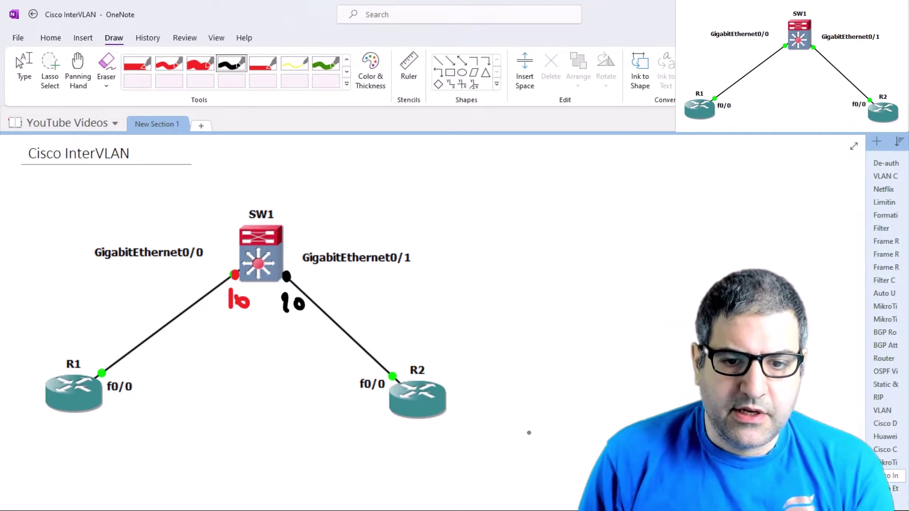
pyautogui.click(171, 62)
pyautogui.moveTo(70, 425)
pyautogui.mouseDown()
pyautogui.moveTo(70, 440)
pyautogui.moveTo(78, 427)
pyautogui.moveTo(101, 440)
pyautogui.moveTo(134, 420)
pyautogui.moveTo(149, 432)
pyautogui.mouseUp()
pyautogui.click(95, 433)
pyautogui.click(143, 429)
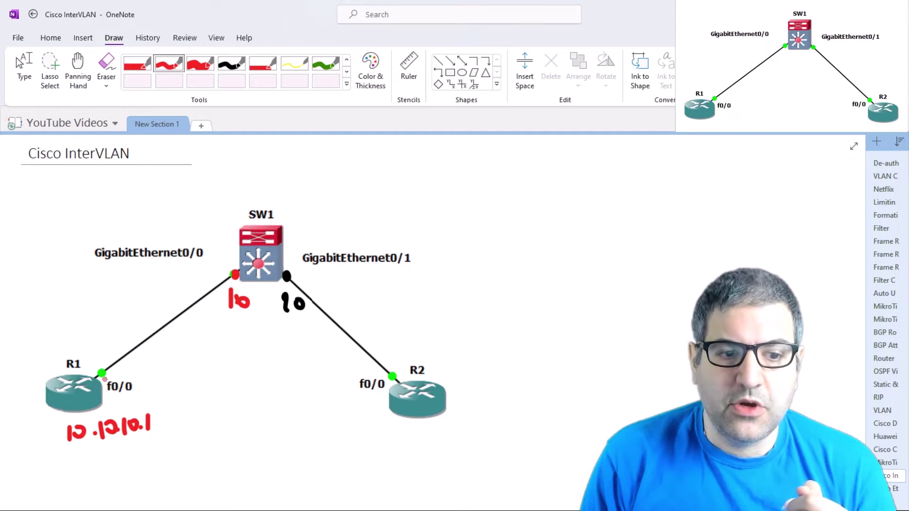
# Draw a curved red arrow from R1 to SW1's GigabitEthernet0/0 port and write .254 below the red 10.
pyautogui.moveTo(90, 379)
pyautogui.mouseDown()
pyautogui.moveTo(93, 347)
pyautogui.moveTo(136, 282)
pyautogui.moveTo(181, 259)
pyautogui.moveTo(219, 278)
pyautogui.mouseUp()
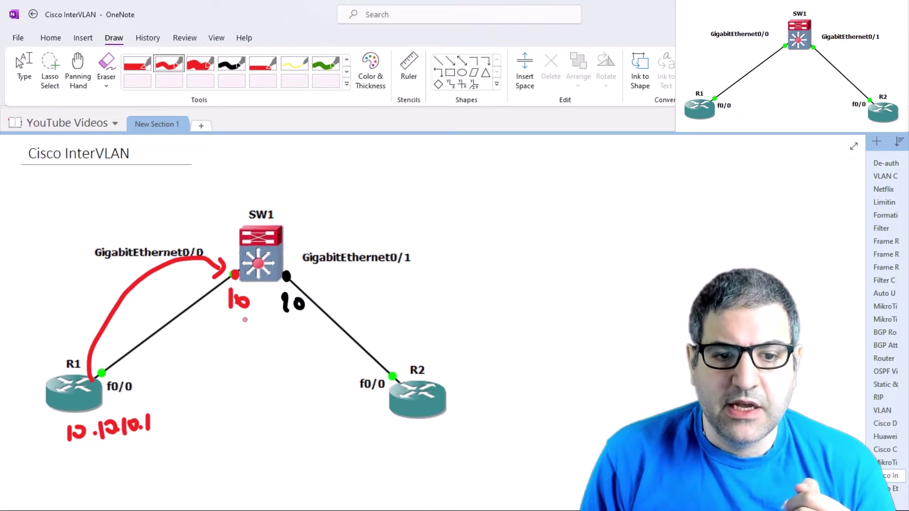
pyautogui.moveTo(232, 322)
pyautogui.mouseDown()
pyautogui.moveTo(233, 337)
pyautogui.moveTo(261, 332)
pyautogui.moveTo(260, 348)
pyautogui.mouseUp()
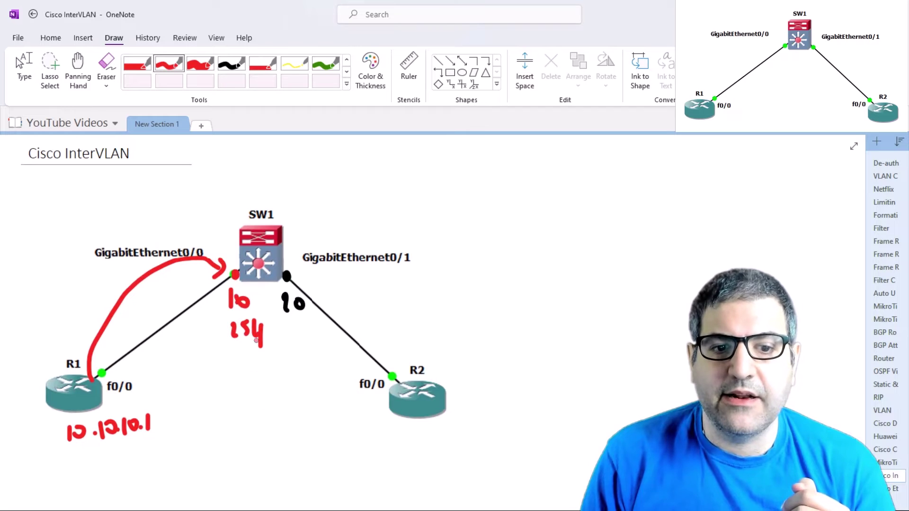
pyautogui.click(221, 339)
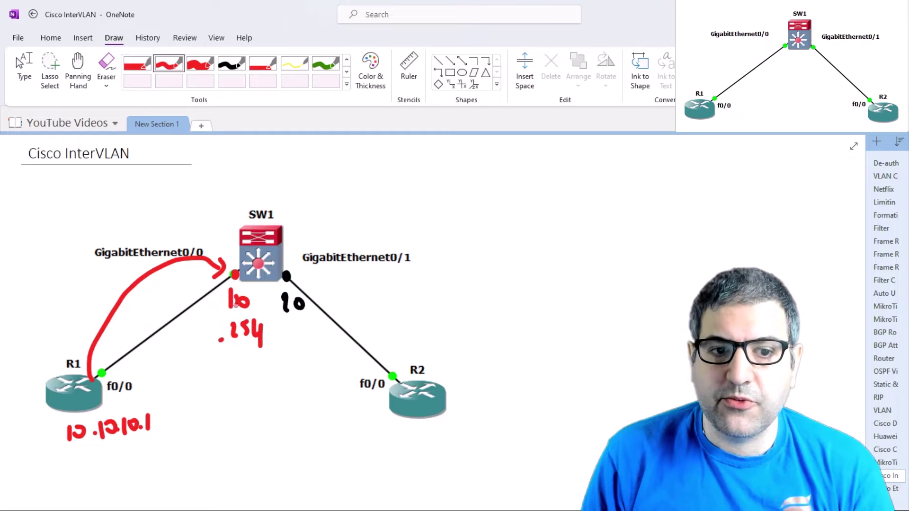
# Handwrite 10.20.20.1 in black ink beside R2 on the network diagram.
pyautogui.click(232, 63)
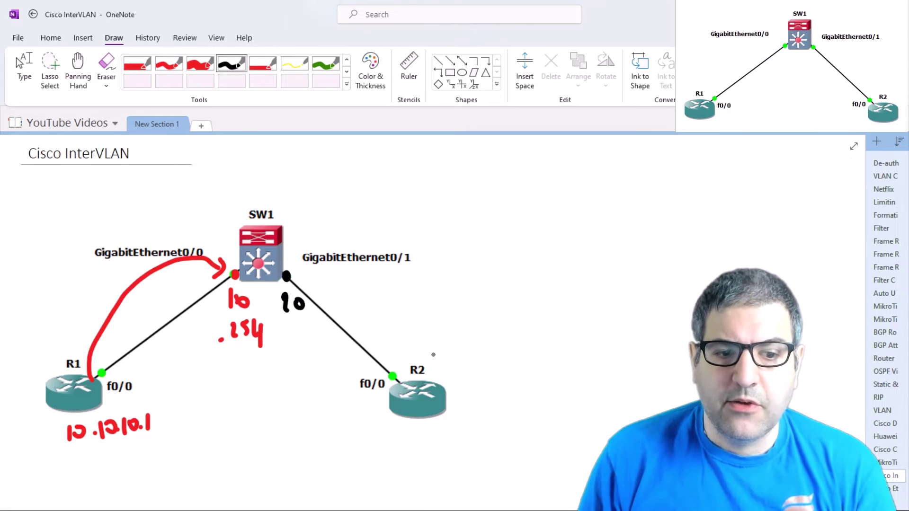
pyautogui.moveTo(452, 373)
pyautogui.mouseDown()
pyautogui.moveTo(454, 390)
pyautogui.moveTo(467, 377)
pyautogui.moveTo(496, 395)
pyautogui.moveTo(504, 375)
pyautogui.moveTo(526, 391)
pyautogui.moveTo(534, 375)
pyautogui.moveTo(553, 387)
pyautogui.mouseUp()
pyautogui.click(481, 389)
pyautogui.click(515, 388)
pyautogui.click(545, 388)
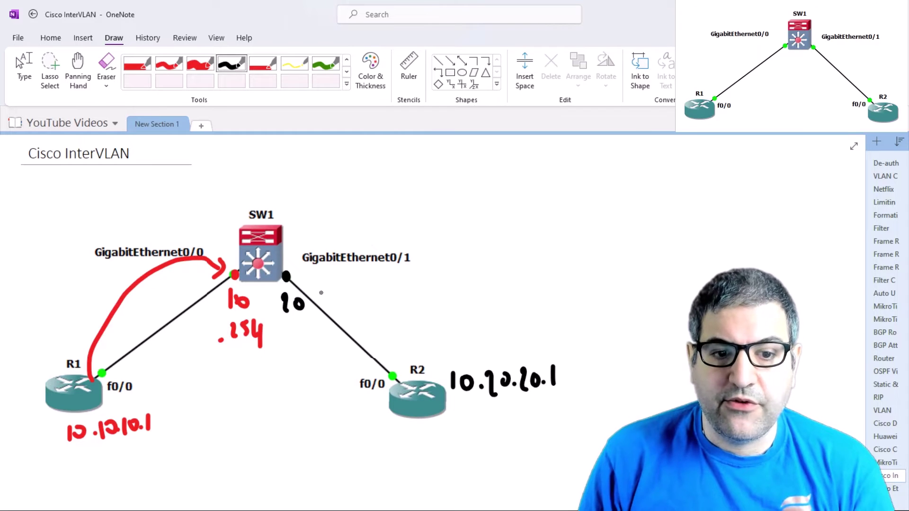
# Write .254 in black ink beside the VLAN 20 label at SW1's GigabitEthernet0/1 port.
pyautogui.click(323, 293)
pyautogui.moveTo(330, 283)
pyautogui.mouseDown()
pyautogui.moveTo(348, 288)
pyautogui.moveTo(348, 278)
pyautogui.moveTo(371, 283)
pyautogui.mouseUp()
pyautogui.moveTo(368, 274); pyautogui.dragTo(369, 292)
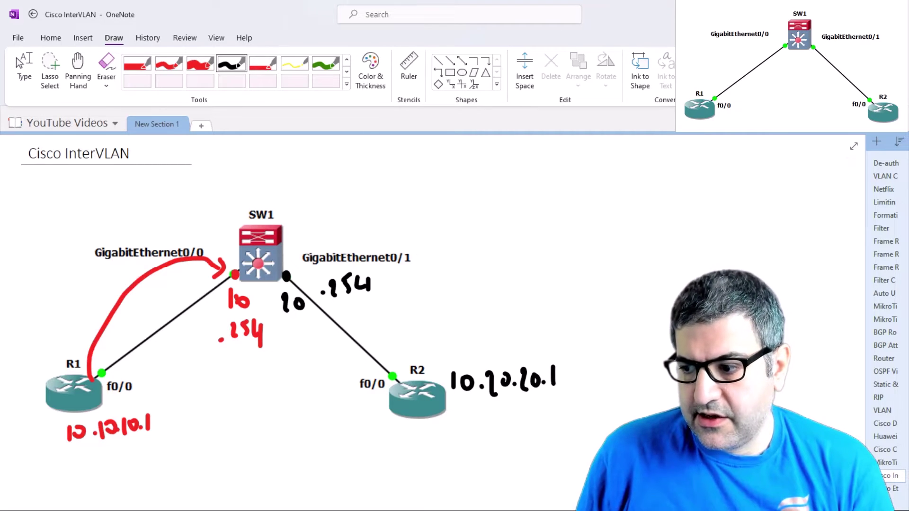
# Switch to R1's console in Solar-PuTTY and ping the VLAN 10 gateway 10.10.10.254.
pyautogui.hotkey('alt', 'Tab')
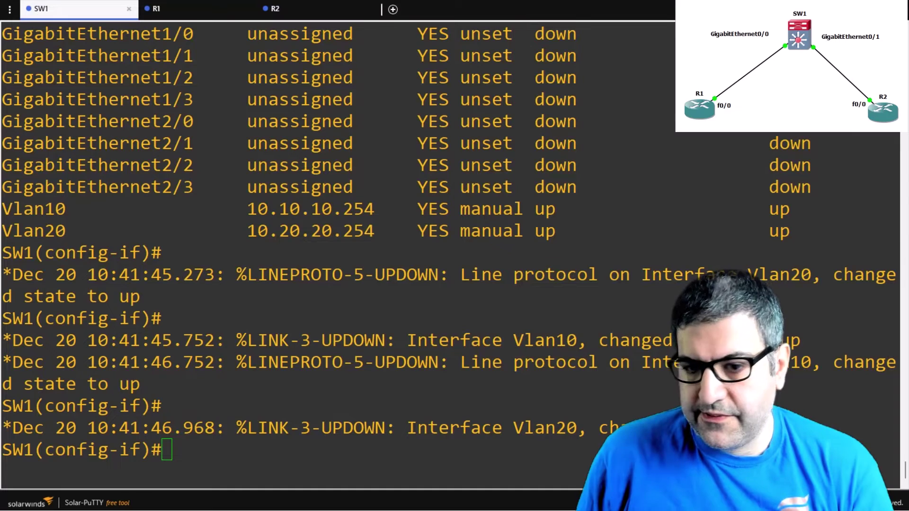
pyautogui.click(178, 5)
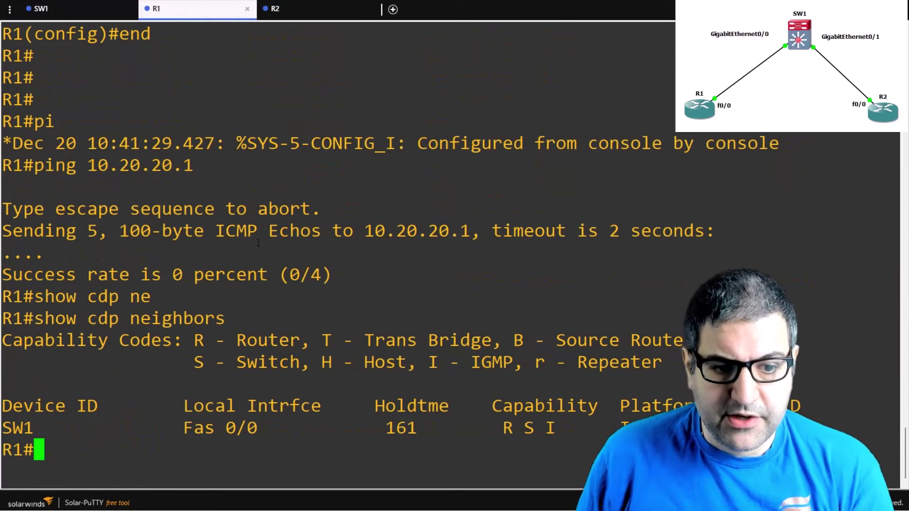
pyautogui.write('ping ')
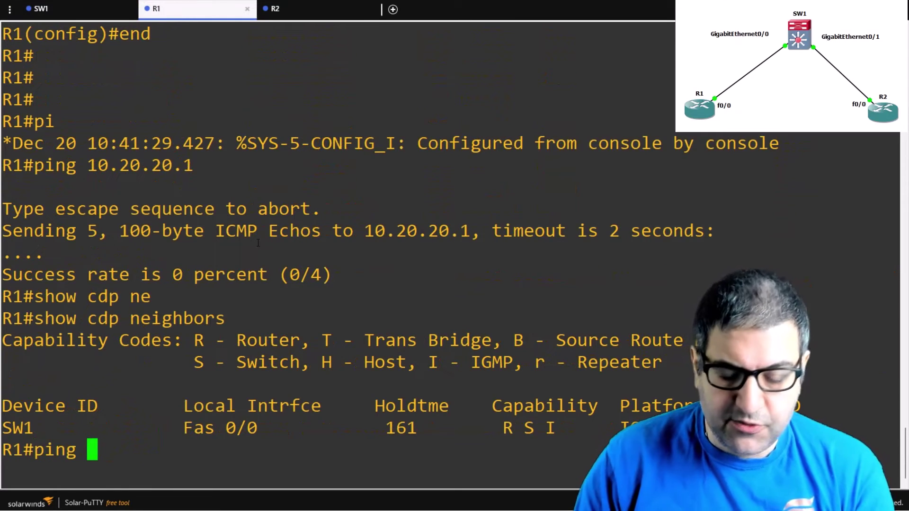
pyautogui.write('10')
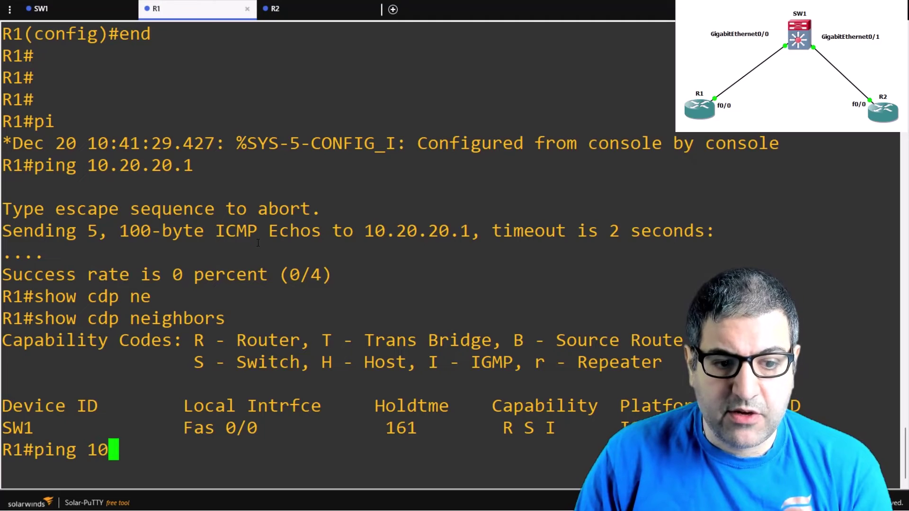
pyautogui.write('.10.10.254')
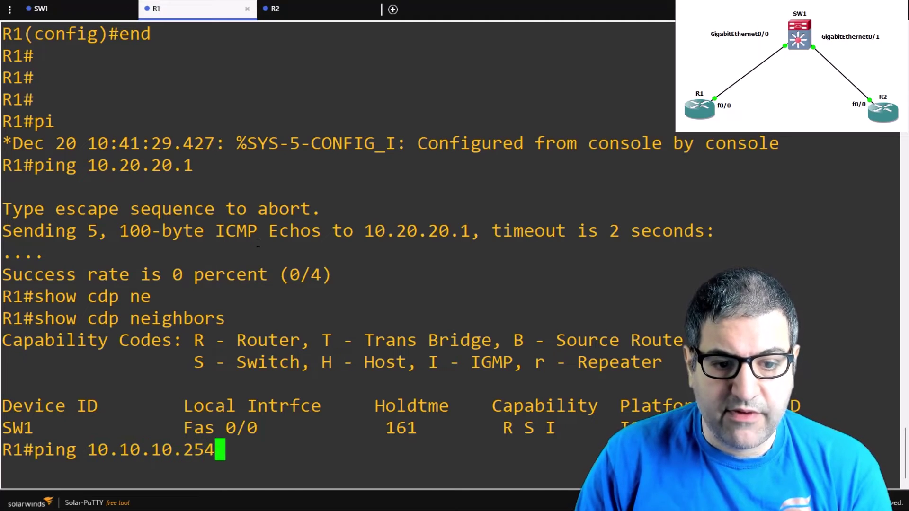
pyautogui.press('Return')
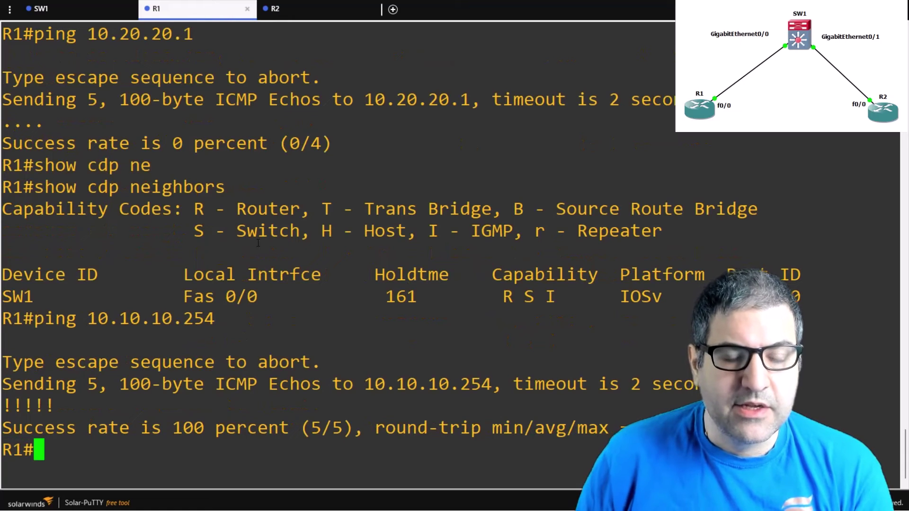
# Switch to R2's console and leave configuration mode for the privileged prompt.
pyautogui.click(321, 18)
pyautogui.write('end')
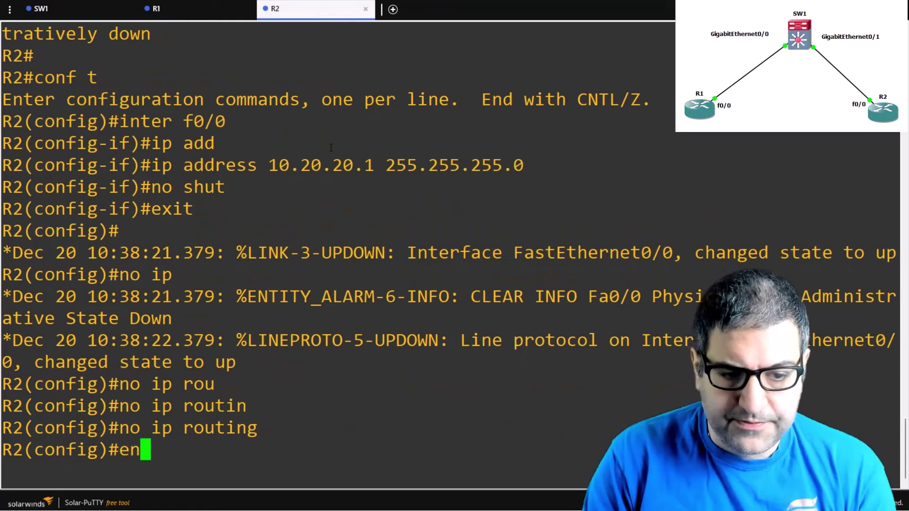
pyautogui.press('Return')
pyautogui.press('Return')
# Ping the VLAN 20 gateway 10.20.20.254 from R2.
pyautogui.write('ping ')
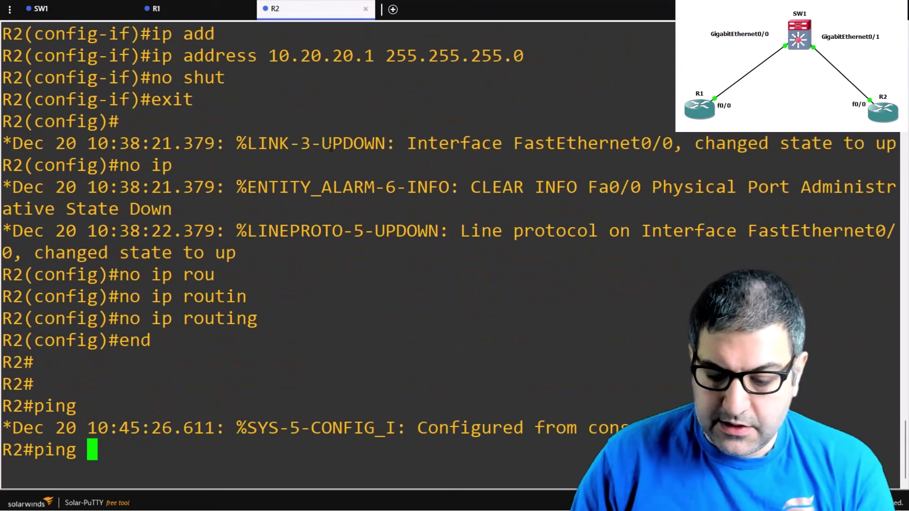
pyautogui.write('10.20.20.')
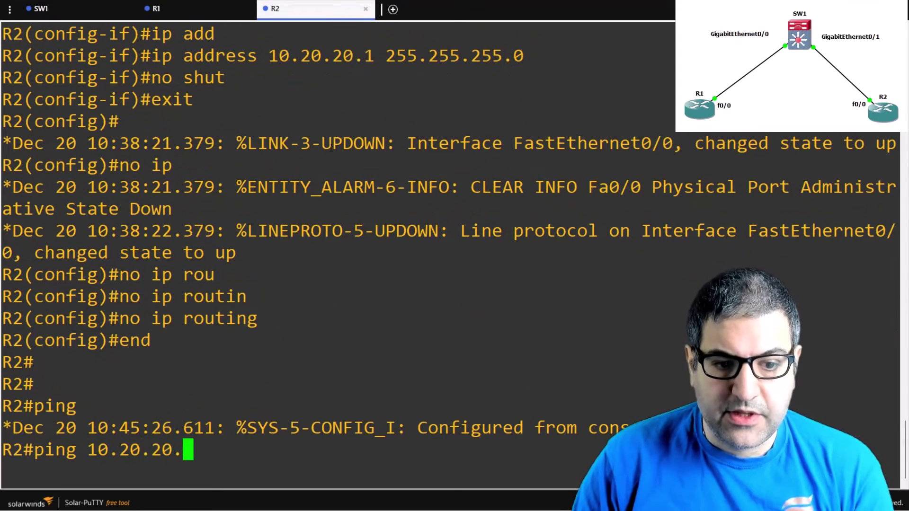
pyautogui.write('254')
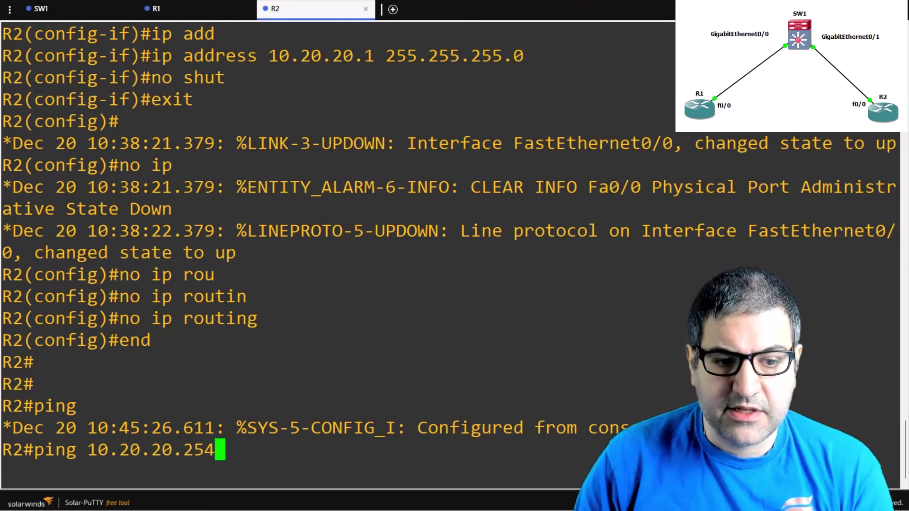
pyautogui.press('Return')
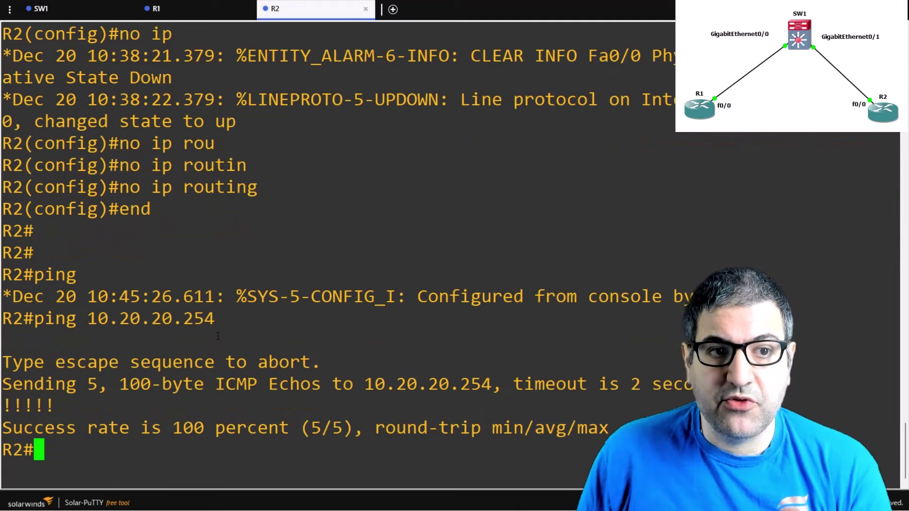
# Switch to R1's console, enter global configuration mode and set the IP default gateway to 10.10.10.254.
pyautogui.click(181, 12)
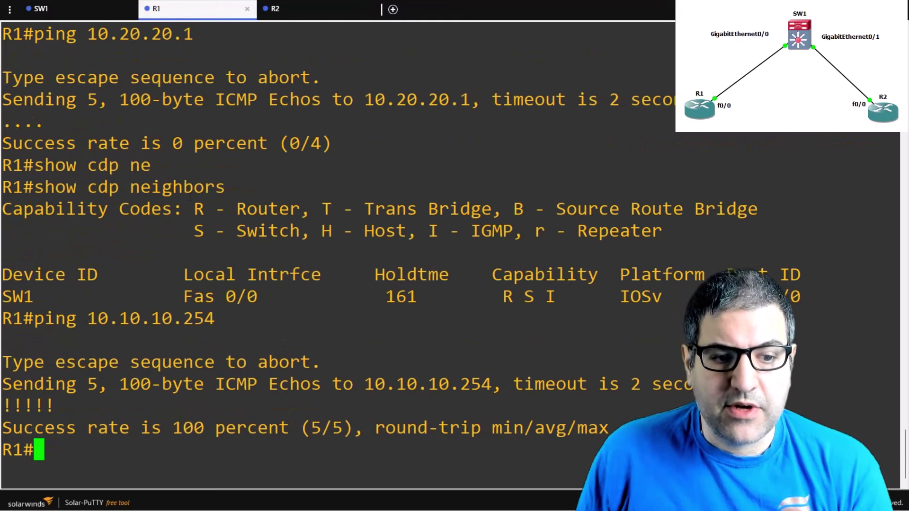
pyautogui.write('conf t')
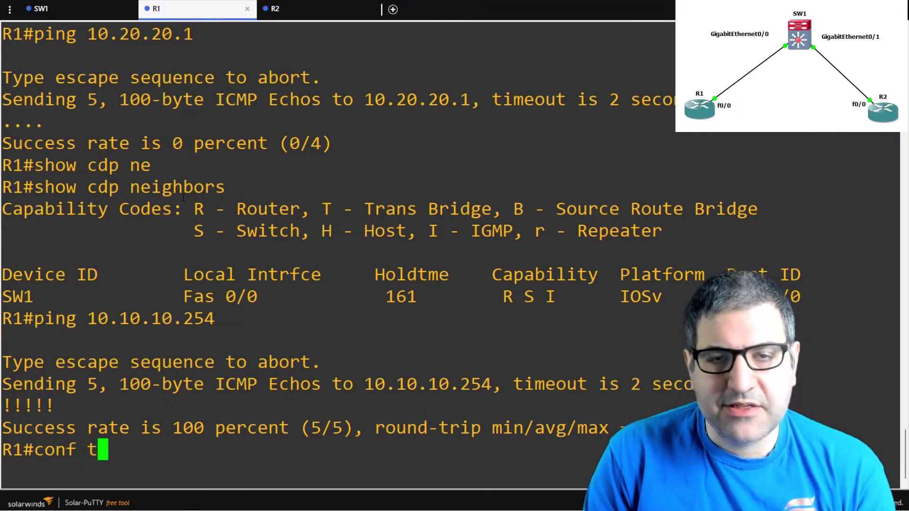
pyautogui.press('Return')
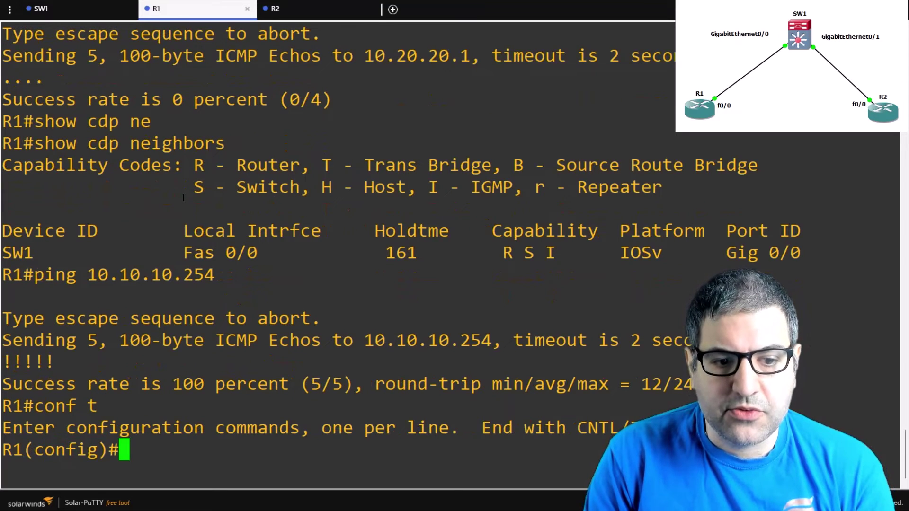
pyautogui.write('ip def')
pyautogui.press('Tab')
pyautogui.write('g')
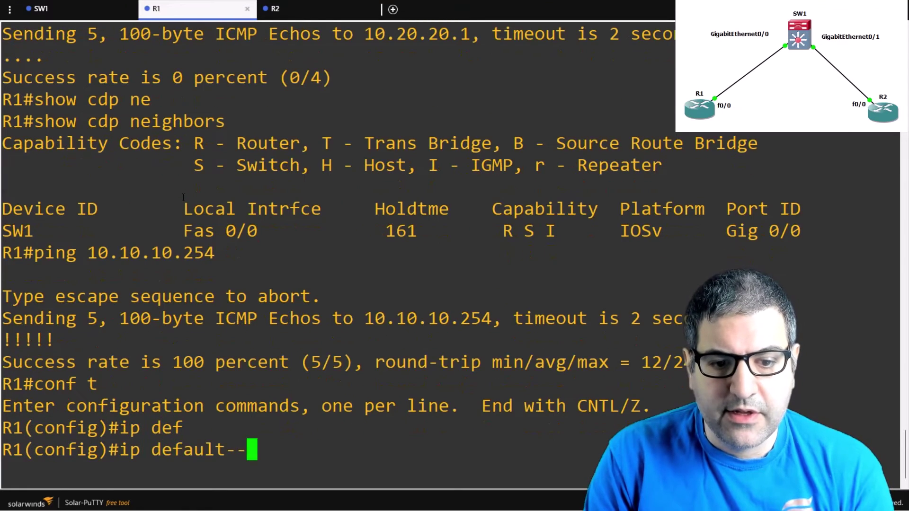
pyautogui.press('Tab')
pyautogui.write('10.10.')
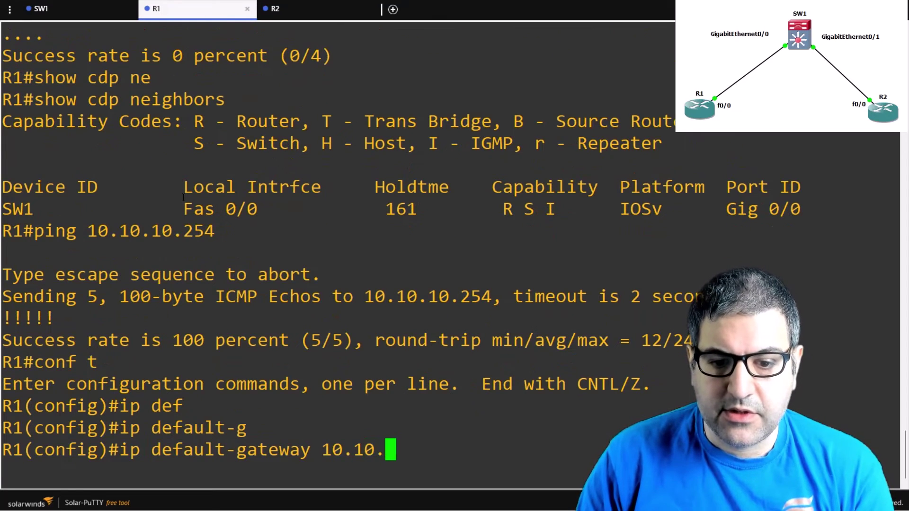
pyautogui.write('10.254')
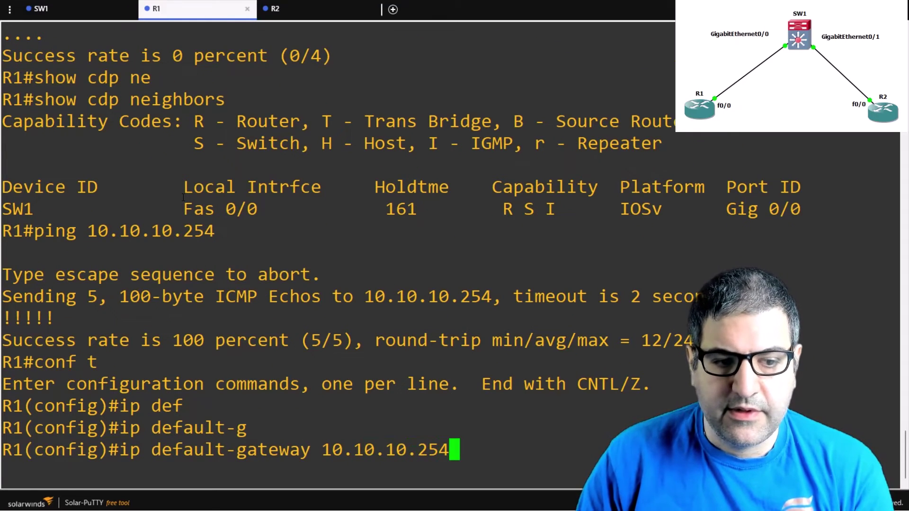
pyautogui.press('Return')
# Switch to R2's console, enter global configuration mode and set the IP default gateway to 10.20.20.254.
pyautogui.click(303, 10)
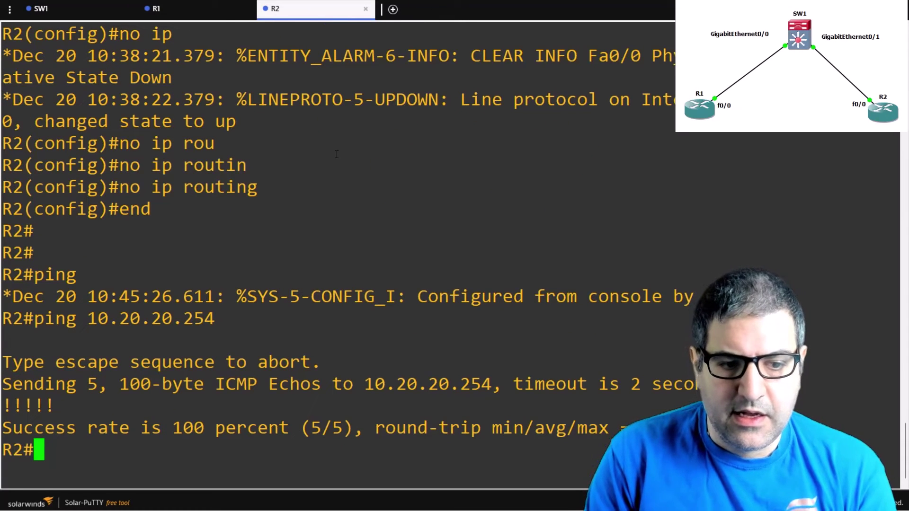
pyautogui.write('conf t')
pyautogui.press('Return')
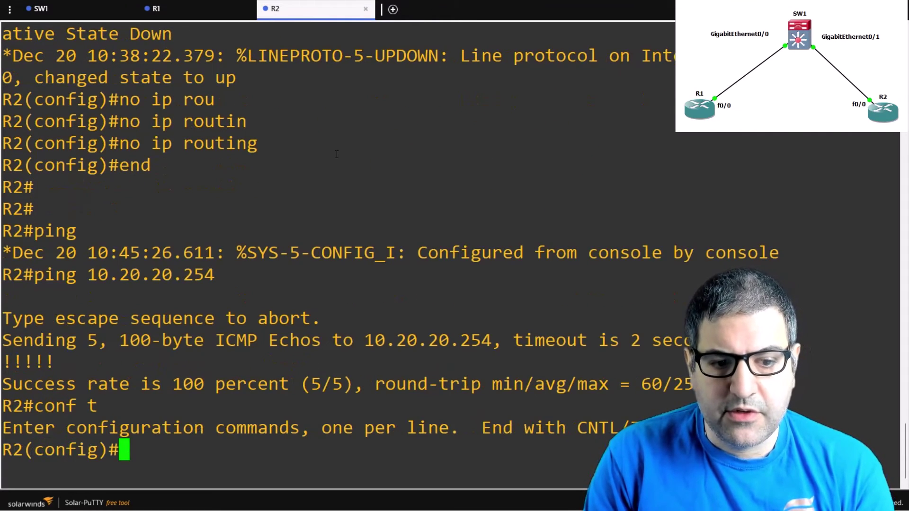
pyautogui.write('ip def')
pyautogui.press('Tab')
pyautogui.write('g')
pyautogui.press('Tab')
pyautogui.write('10.2')
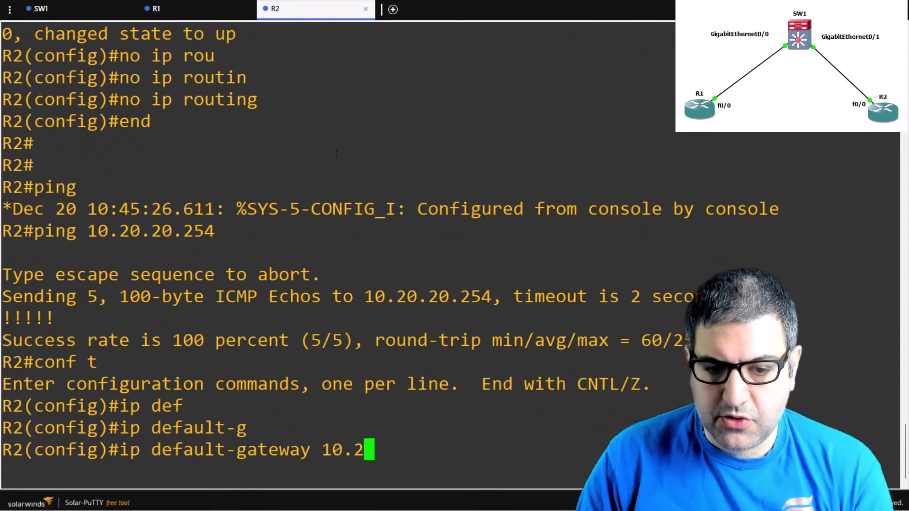
pyautogui.write('0.20.254')
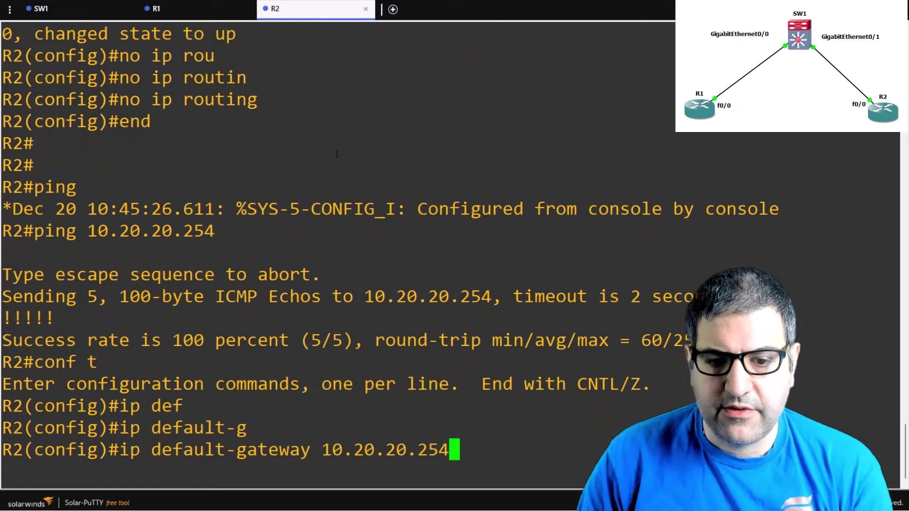
pyautogui.press('Return')
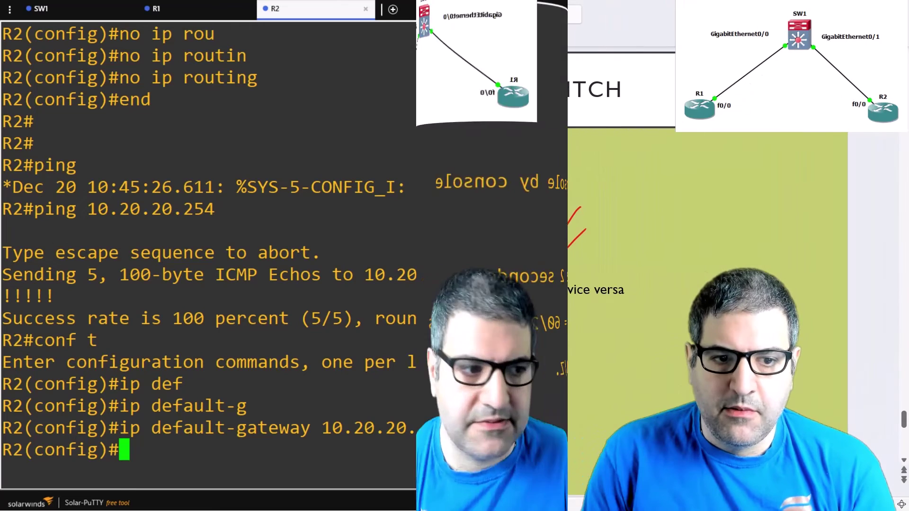
# From R1's privileged prompt, ping its own VLAN 10 gateway 10.10.10.254.
pyautogui.moveTo(406, 267); pyautogui.dragTo(409, 265)
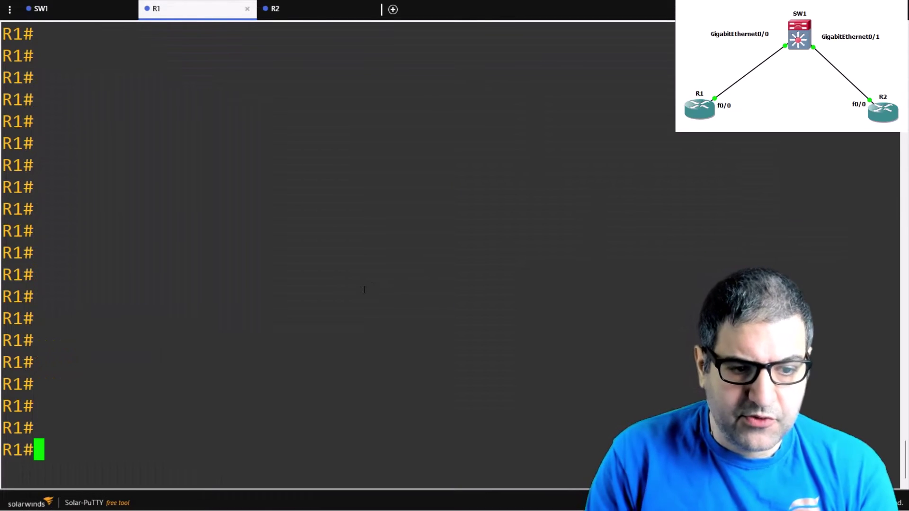
pyautogui.write('pi')
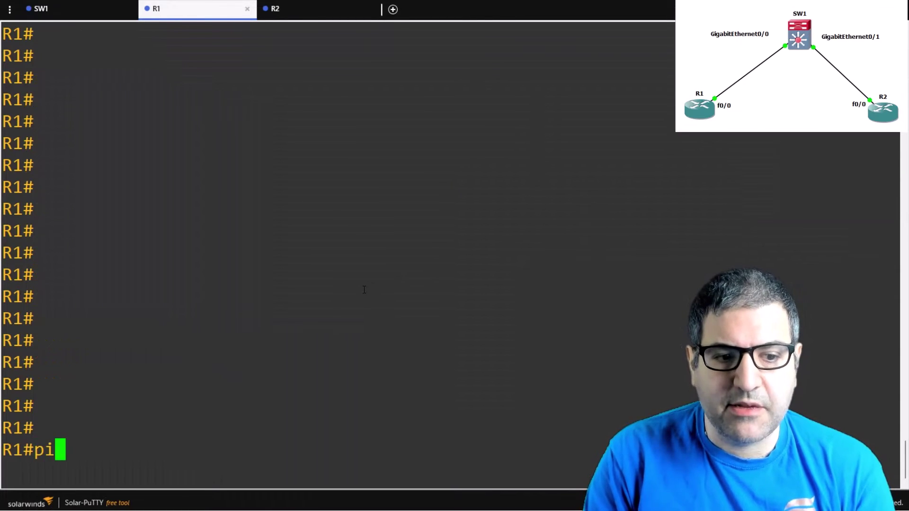
pyautogui.write('ng 10.10.1')
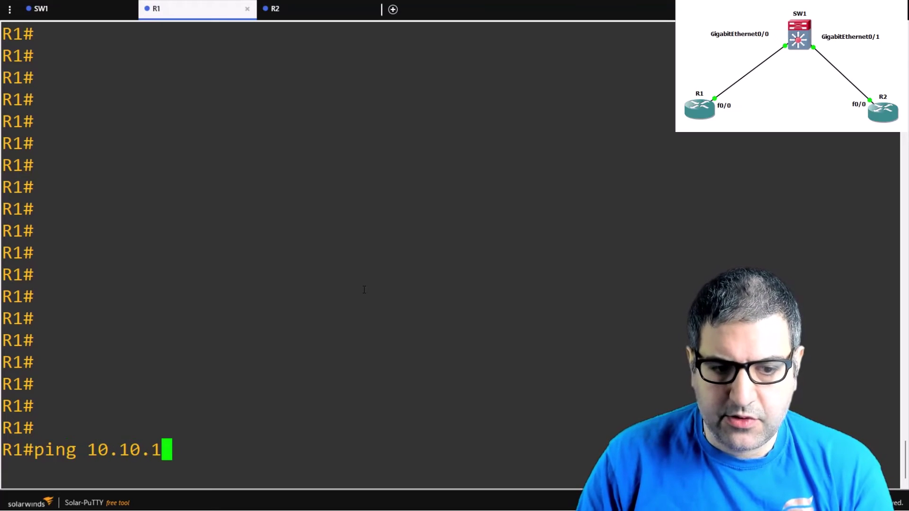
pyautogui.write('0.254')
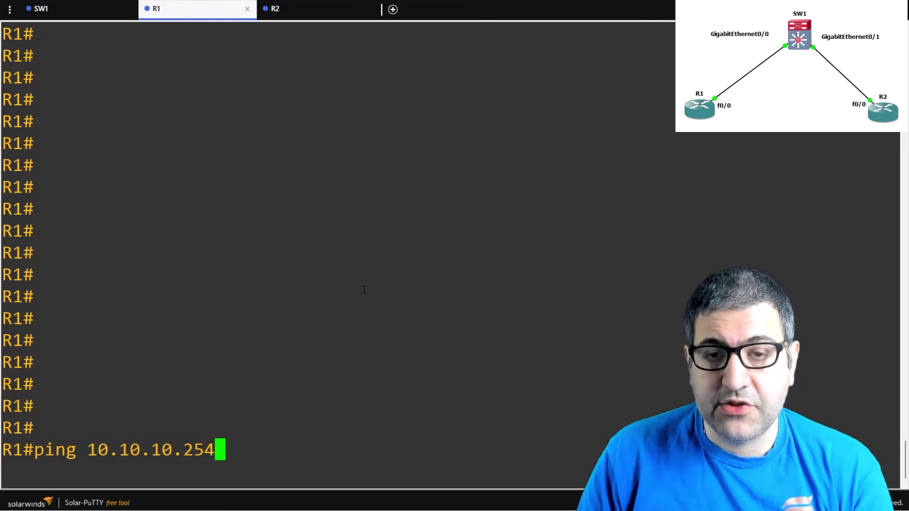
pyautogui.press('Return')
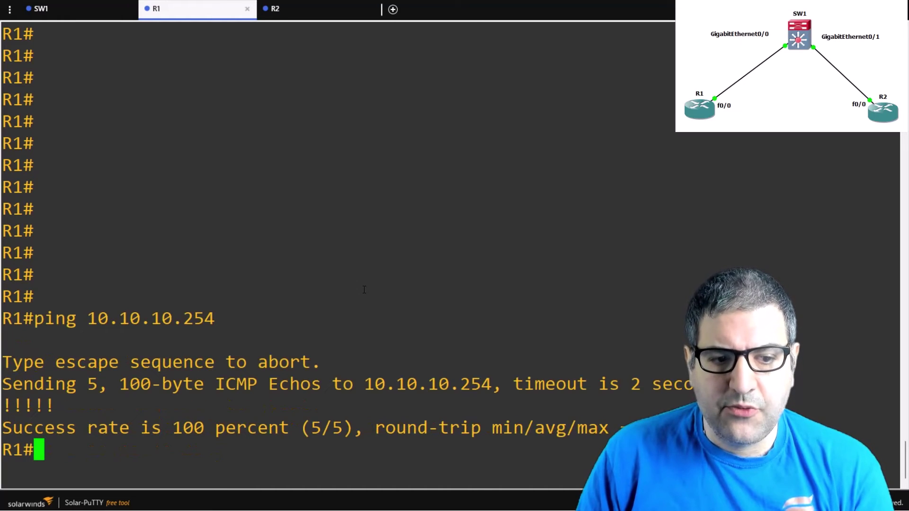
# Recall R1's previous ping command, change its target to the VLAN 20 gateway 10.20.20.254 and run it.
pyautogui.press('Up')
pyautogui.press('Left')
pyautogui.press('Left')
pyautogui.press('Left')
pyautogui.press('Left')
pyautogui.press('Left')
pyautogui.press('Left')
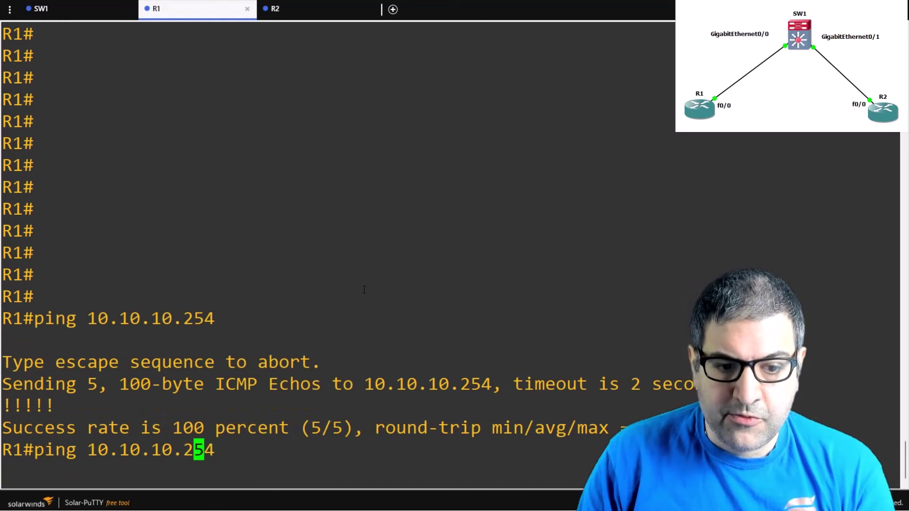
pyautogui.press('Right')
pyautogui.press('Right')
pyautogui.press('BackSpace')
pyautogui.press('BackSpace')
pyautogui.press('BackSpace')
pyautogui.press('BackSpace')
pyautogui.press('BackSpace')
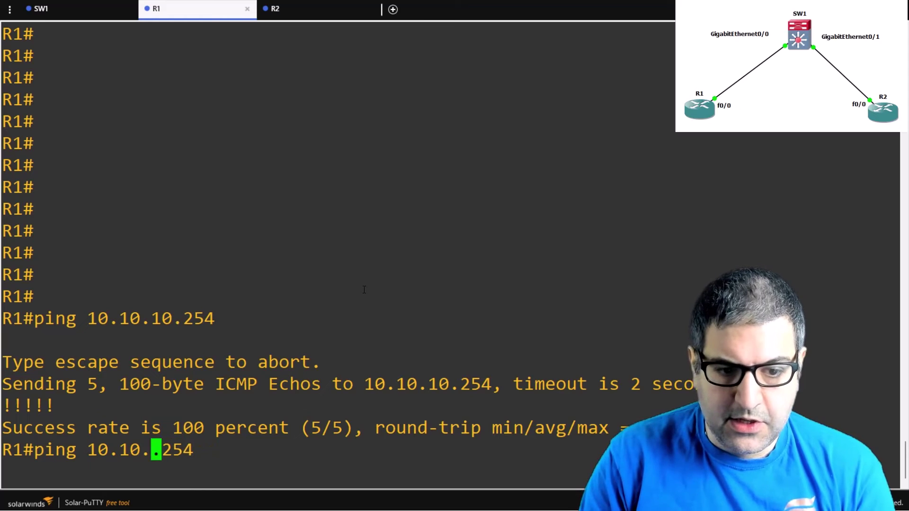
pyautogui.write('20.20')
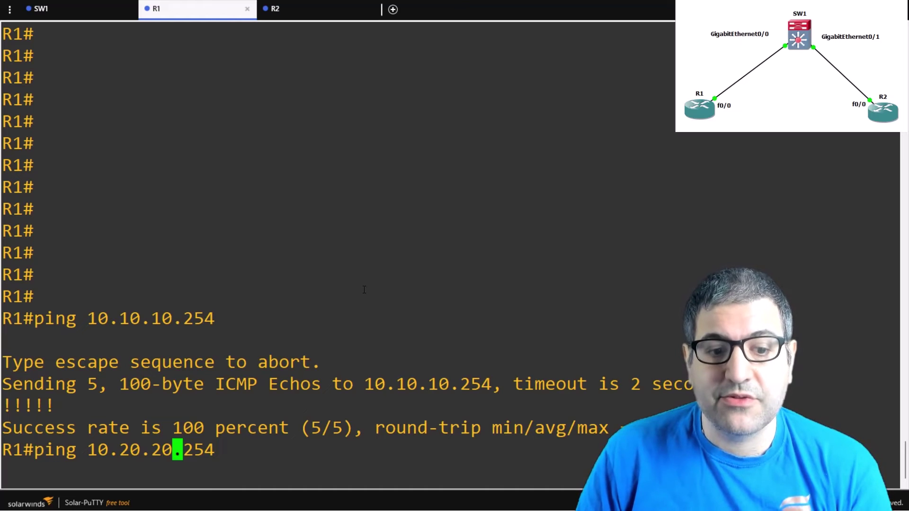
pyautogui.press('Return')
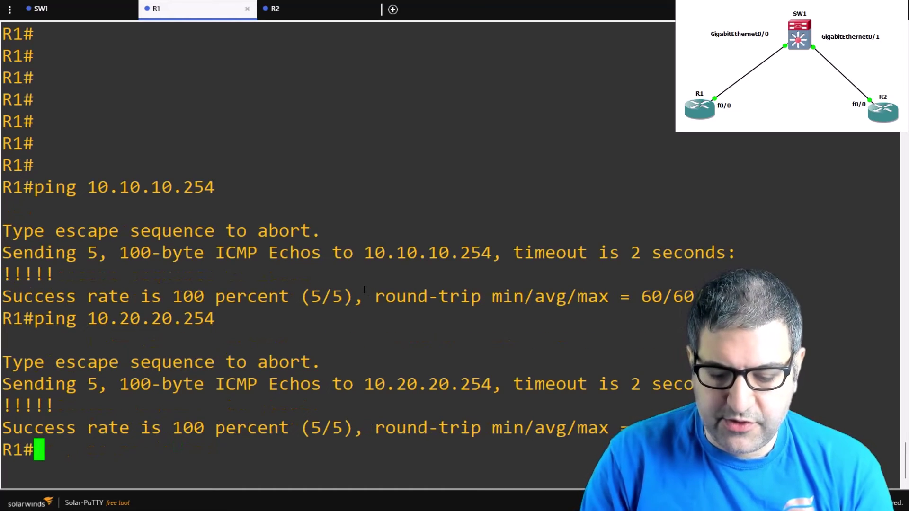
# Ping R2's address 10.20.20.1 from R1 to test routing between the two VLANs.
pyautogui.write('ping ')
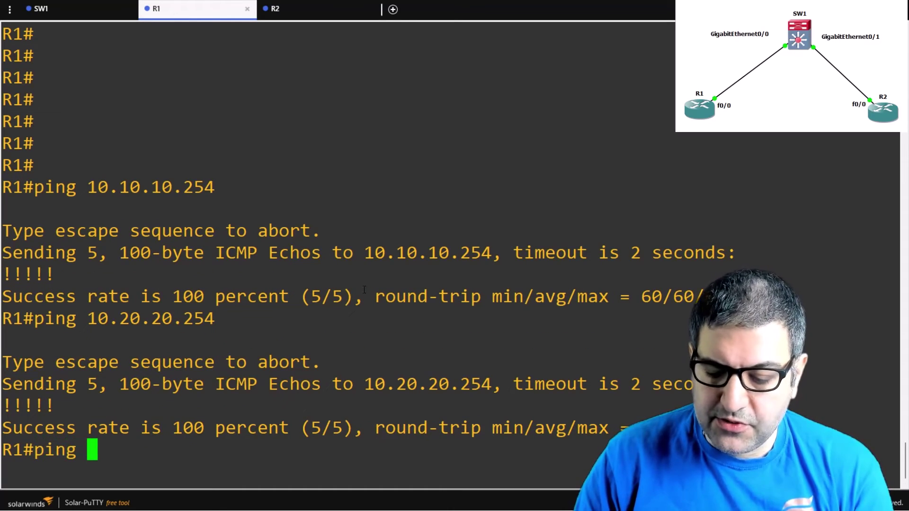
pyautogui.write('10.10.')
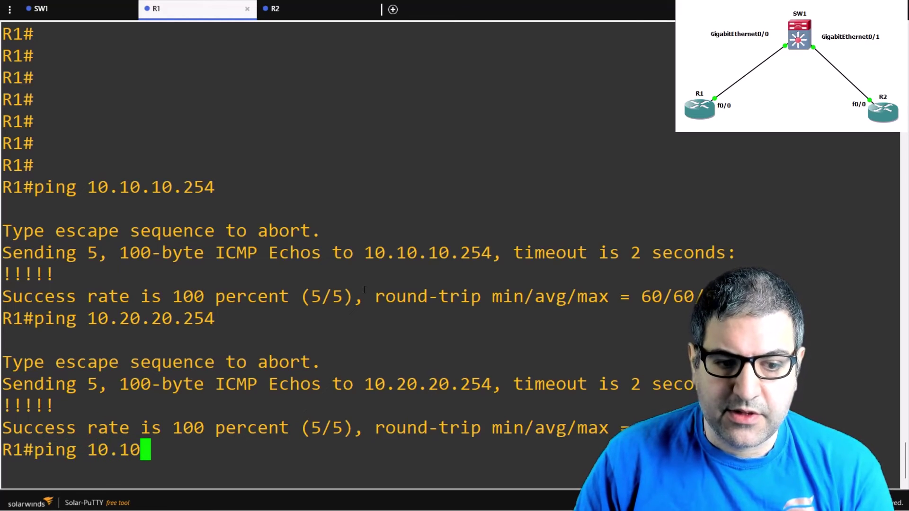
pyautogui.press('BackSpace')
pyautogui.press('BackSpace')
pyautogui.press('BackSpace')
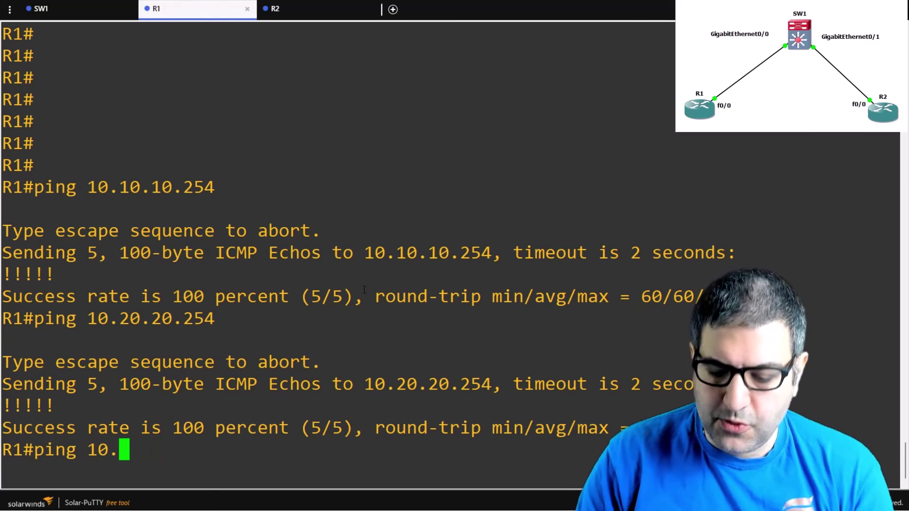
pyautogui.write('20.20.1')
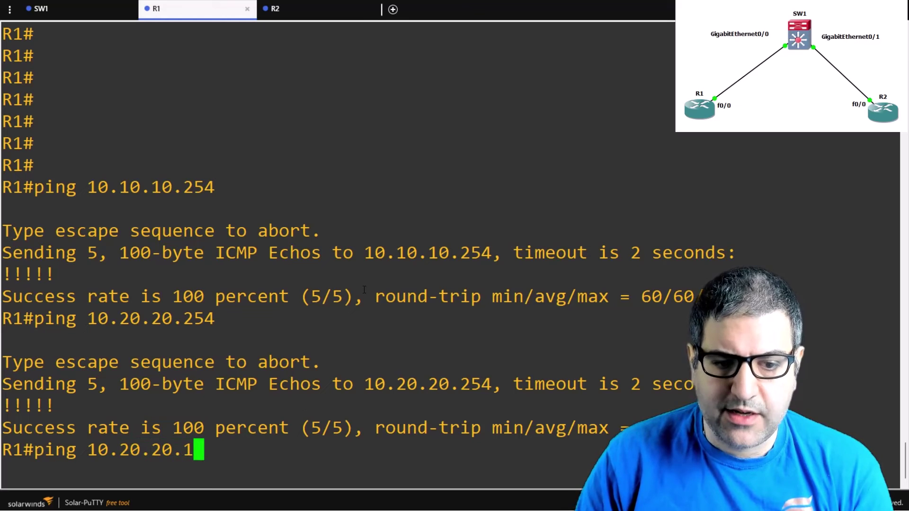
pyautogui.press('Return')
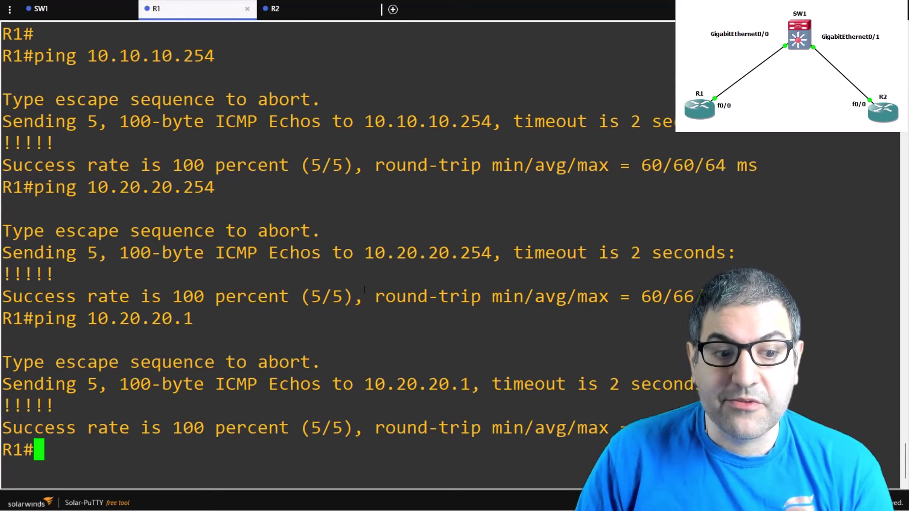
# Switch to SW1's console, leave configuration mode and show the IP routing table to examine the connected VLAN routes.
pyautogui.click(79, 15)
pyautogui.write('end')
pyautogui.press('Return')
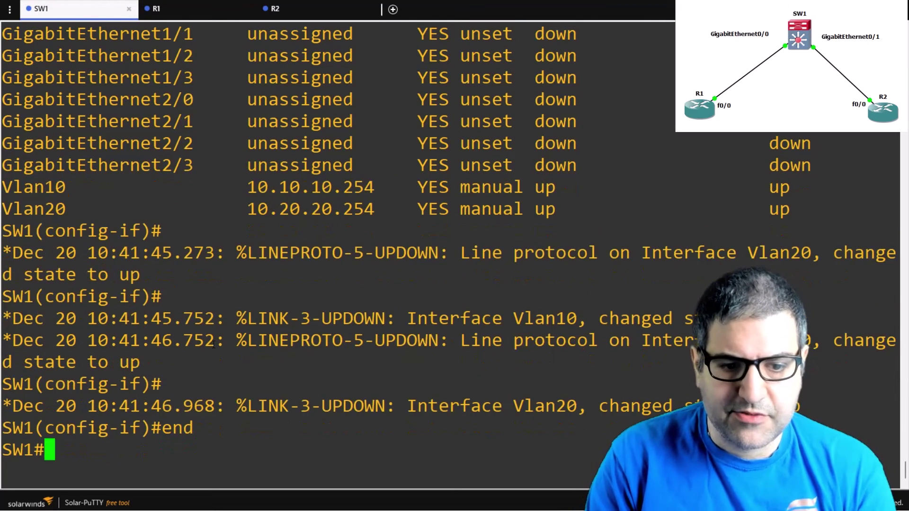
pyautogui.press('Return')
pyautogui.press('Return')
pyautogui.press('Return')
pyautogui.write('show ip route')
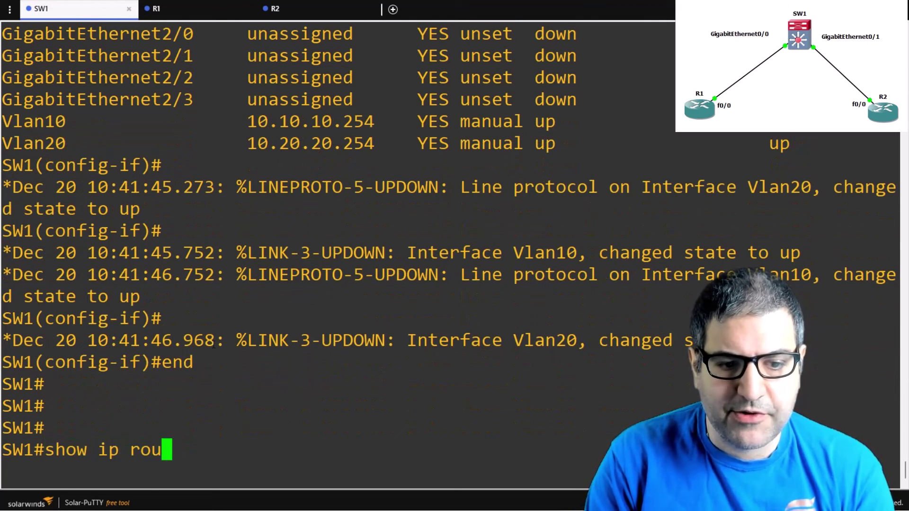
pyautogui.press('Return')
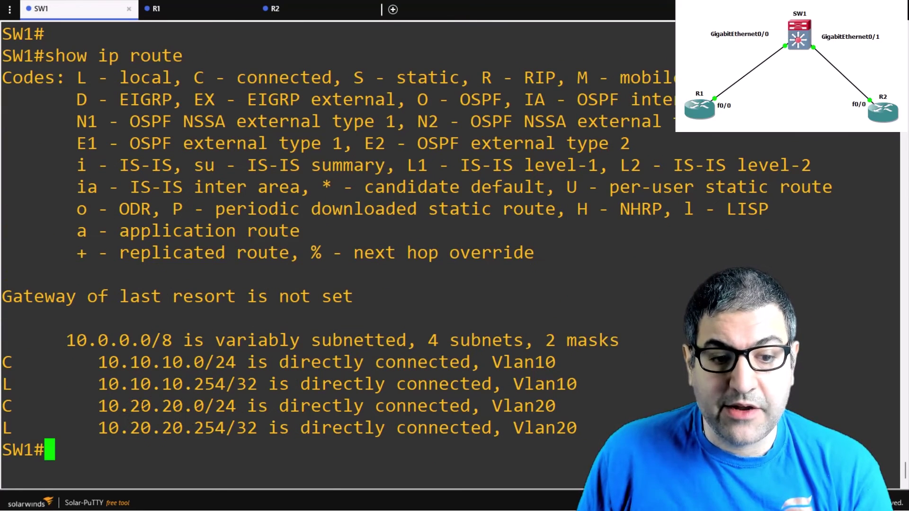
pyautogui.moveTo(97, 407); pyautogui.dragTo(557, 404)
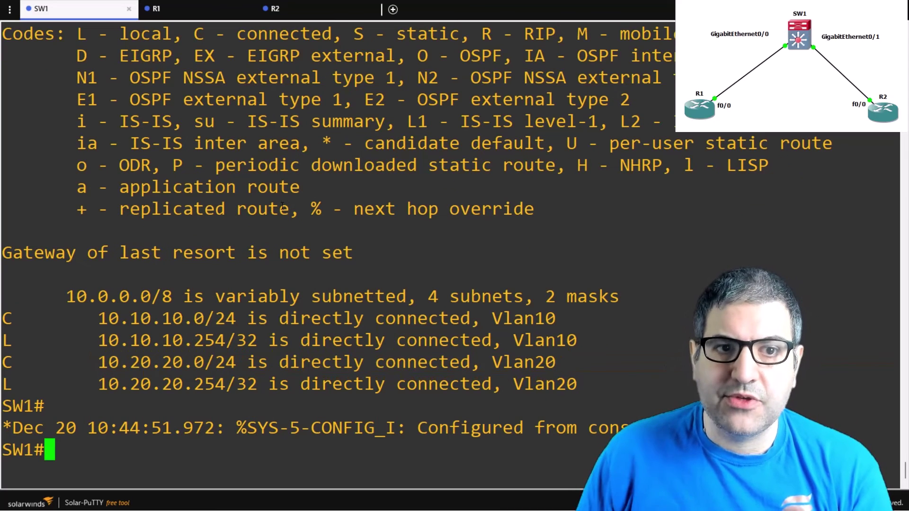
# Glance at R1's console, return to SW1, and enter terminal configuration mode to write the ip routing command.
pyautogui.click(201, 10)
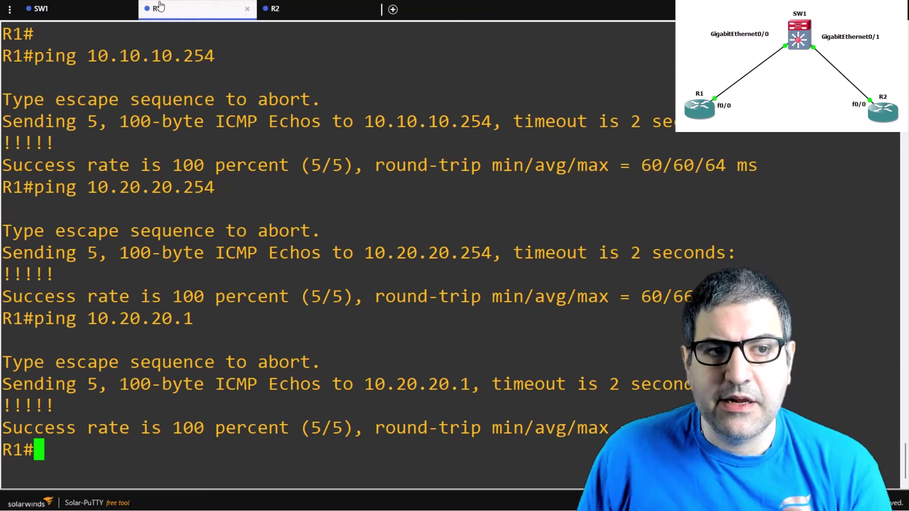
pyautogui.click(79, 12)
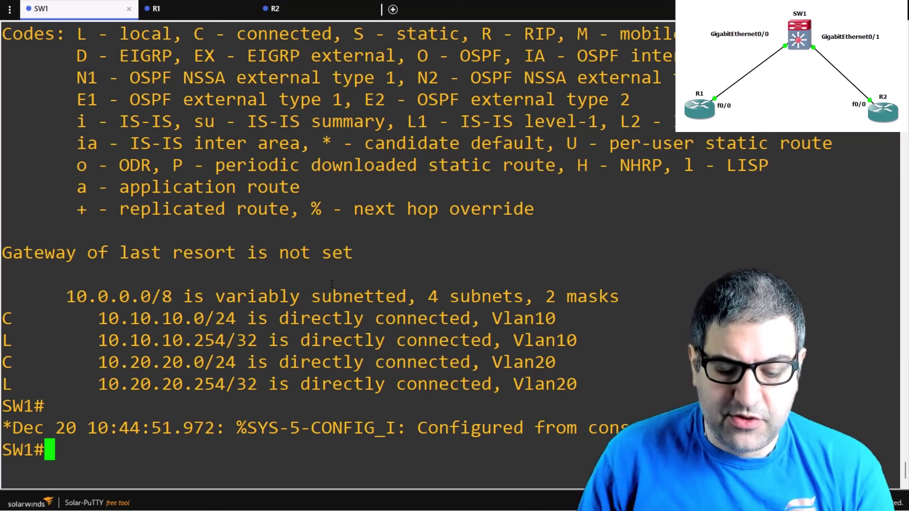
pyautogui.write('conf')
pyautogui.press('Return')
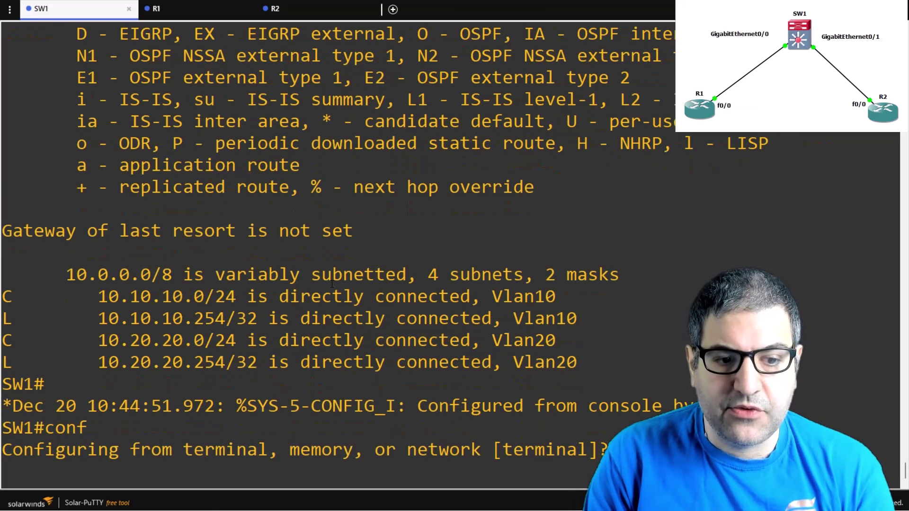
pyautogui.write('t')
pyautogui.press('Return')
pyautogui.write('ip routing')
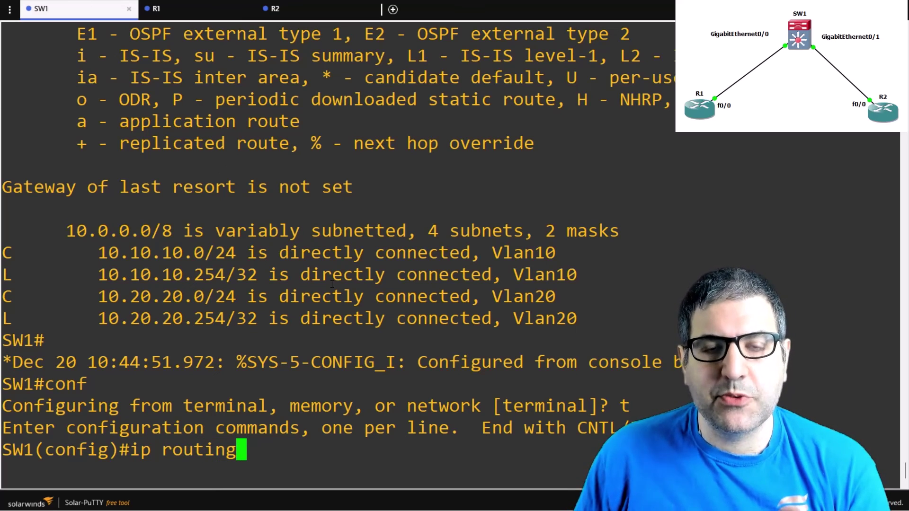
pyautogui.press('BackSpace')
pyautogui.press('BackSpace')
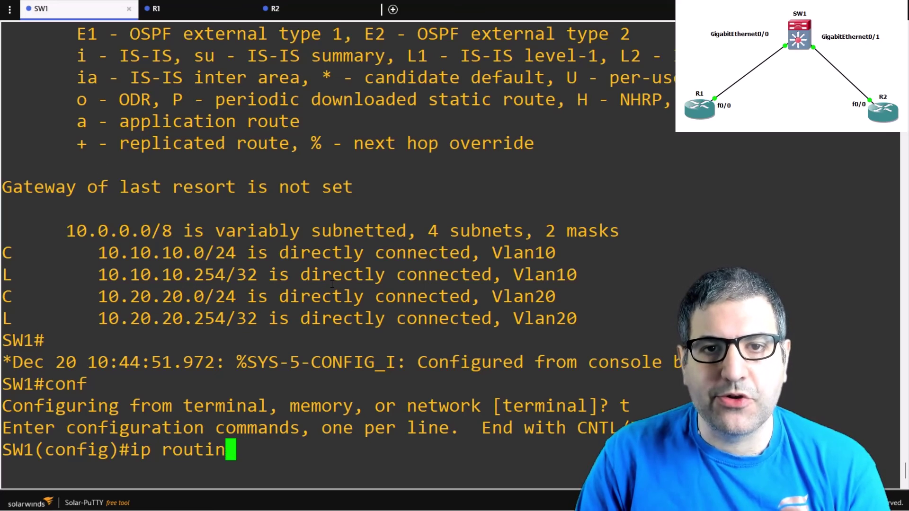